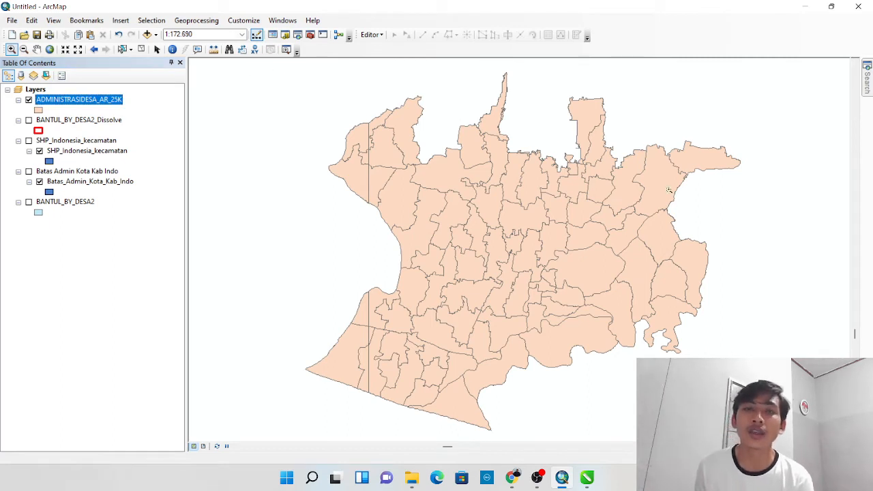
Add the PEMERINTAHAN_PT_25K.shp point shapefile to the map from the folder above TUTORIAL YOUTUBE
{"action": "scroll", "coordinate": [472, 161], "scroll_direction": "up", "scroll_amount": 1}
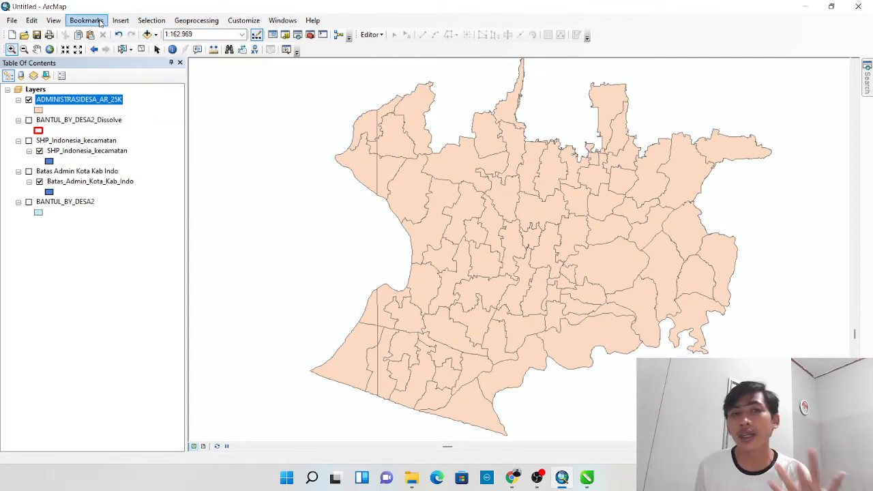
{"action": "left_click", "coordinate": [147, 35]}
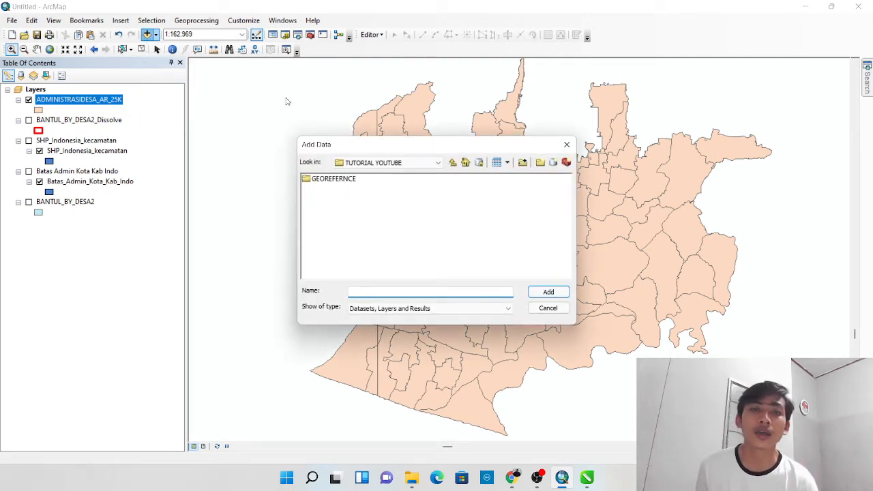
{"action": "left_click", "coordinate": [452, 162]}
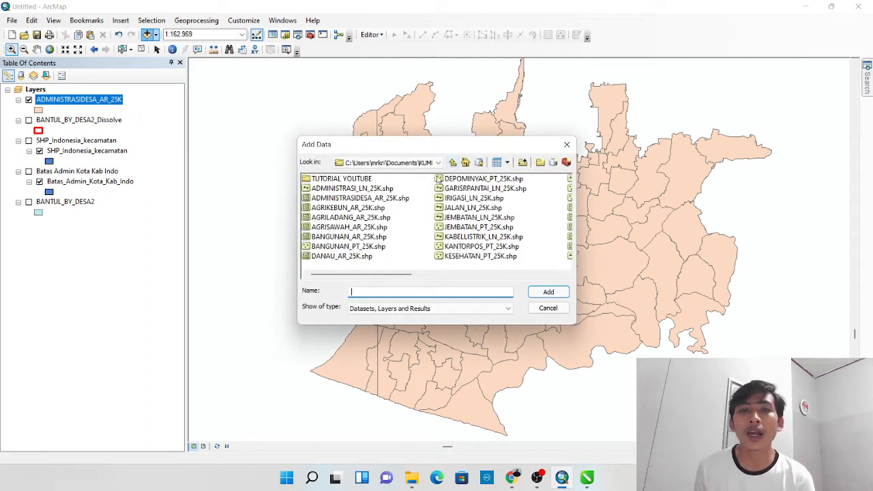
{"action": "left_click", "coordinate": [413, 276]}
{"action": "left_click", "coordinate": [455, 246]}
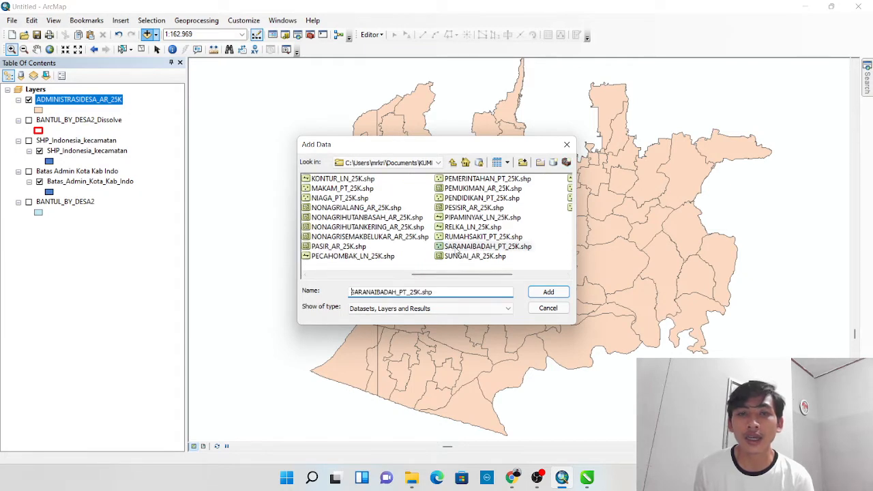
{"action": "left_click", "coordinate": [462, 179]}
{"action": "left_click", "coordinate": [549, 292]}
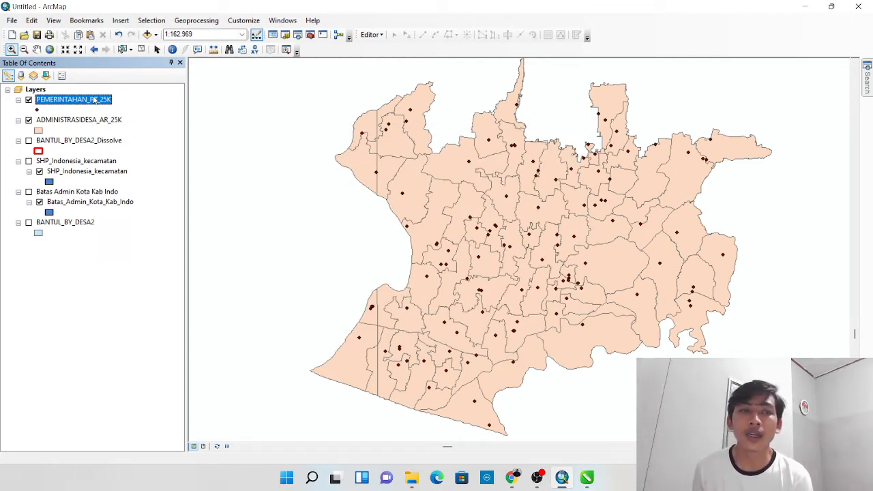
Open the properties of the PEMERINTAHAN_PT_25K layer and switch its symbology to unique-value categories
{"action": "right_click", "coordinate": [94, 99]}
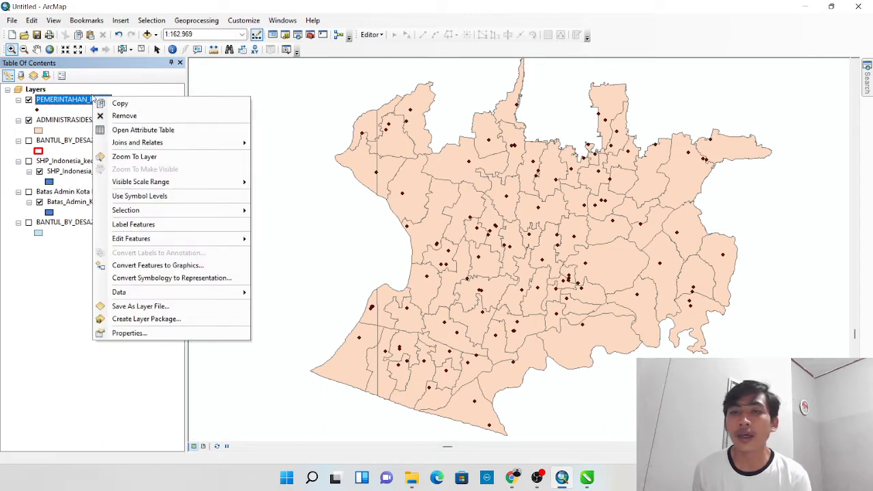
{"action": "left_click", "coordinate": [139, 333]}
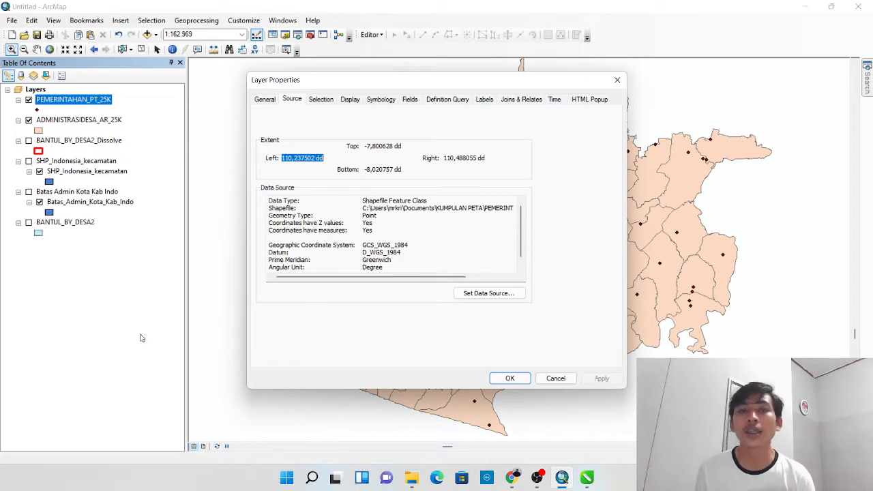
{"action": "left_click", "coordinate": [382, 100]}
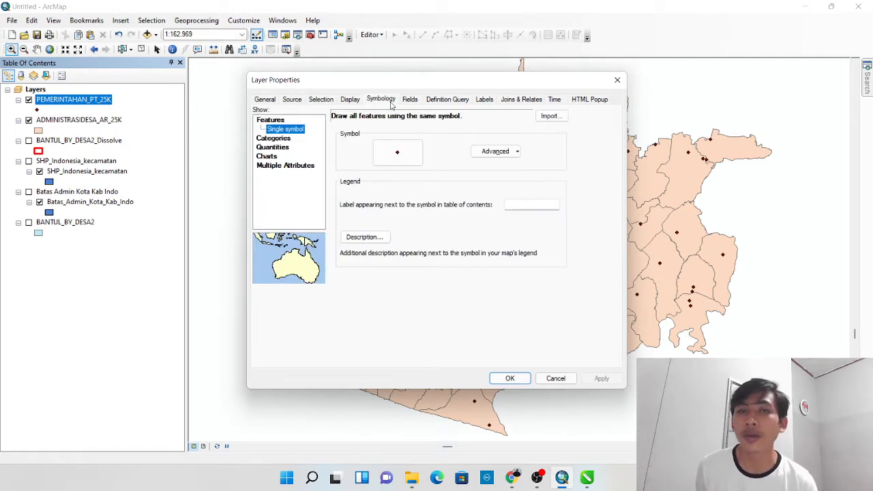
{"action": "left_click", "coordinate": [284, 139]}
Try to categorise the government point symbols by the NAMOBJ field with all its values
{"action": "left_click", "coordinate": [363, 140]}
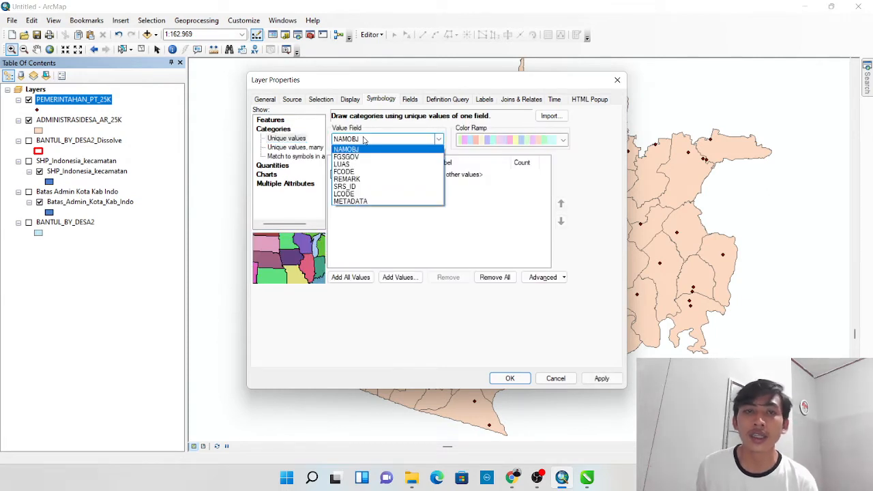
{"action": "left_click", "coordinate": [365, 150]}
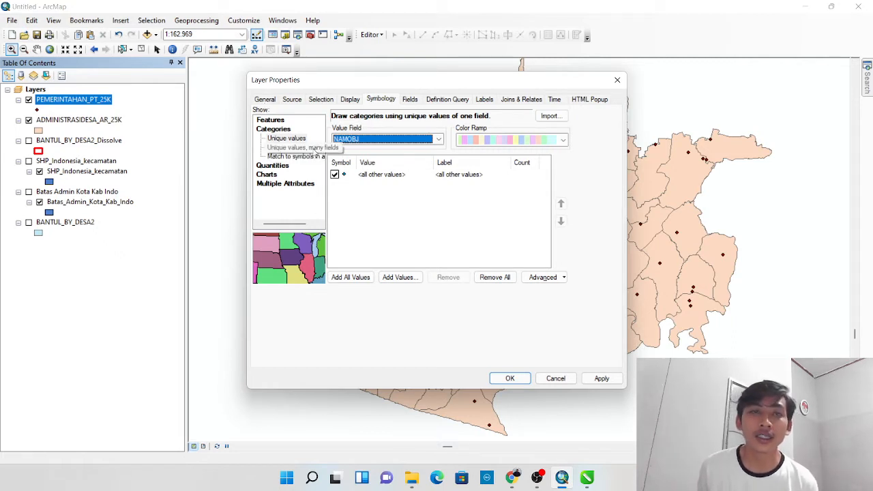
{"action": "left_click", "coordinate": [351, 278]}
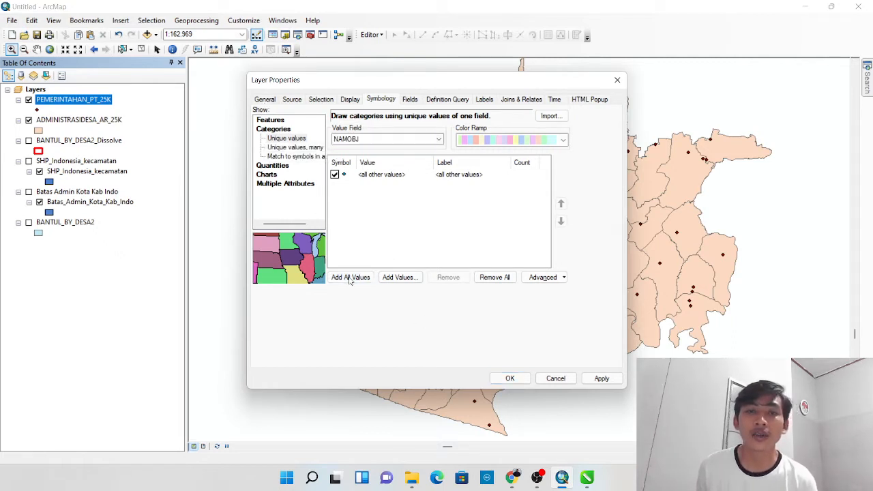
Categorise the government point symbols by the REMARK field, add all its values and apply the symbology
{"action": "left_click", "coordinate": [386, 140]}
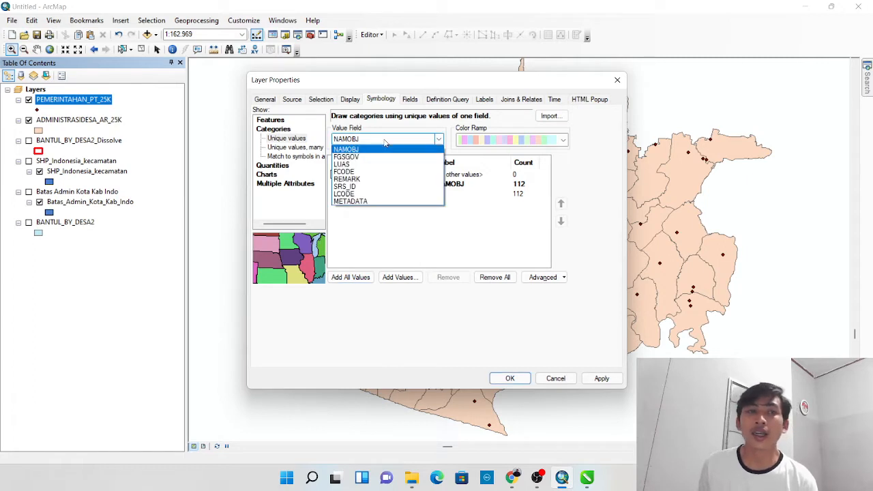
{"action": "left_click", "coordinate": [393, 179]}
{"action": "left_click", "coordinate": [350, 278]}
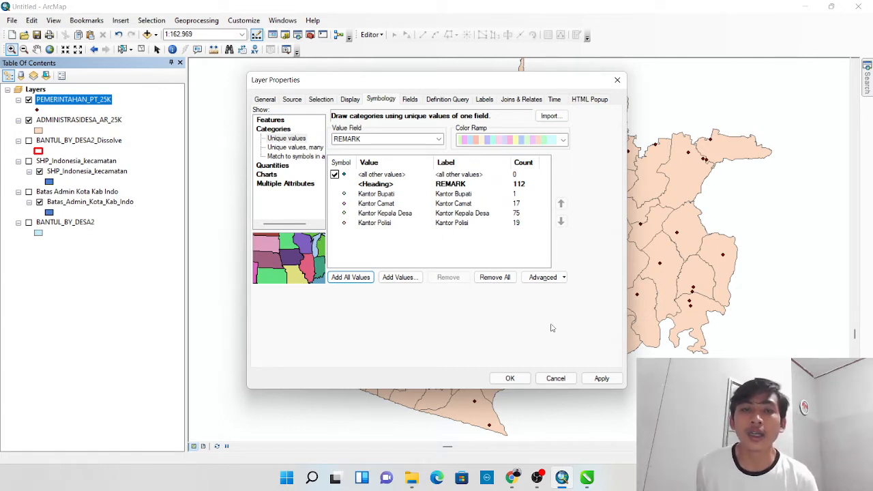
{"action": "left_click", "coordinate": [599, 378]}
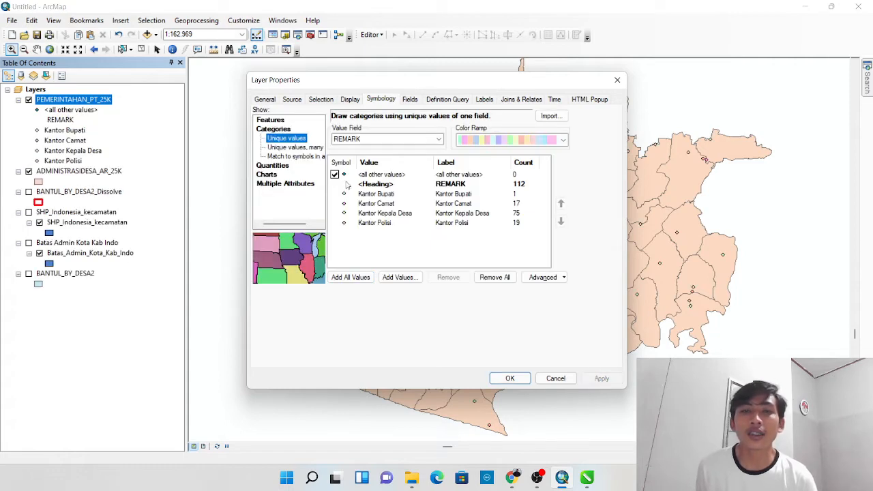
Open the symbol selection for the Kantor Bupati category and set the current style references as the default list
{"action": "left_click_drag", "start_coordinate": [359, 88], "coordinate": [303, 66]}
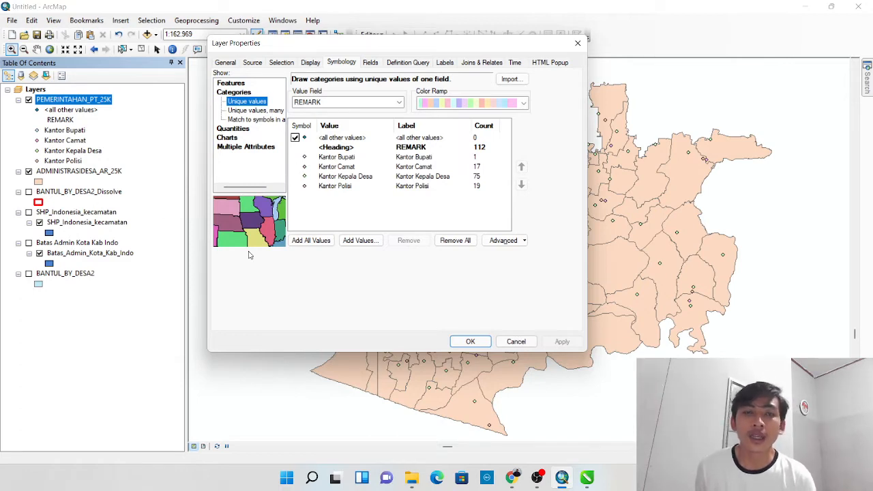
{"action": "double_click", "coordinate": [304, 157]}
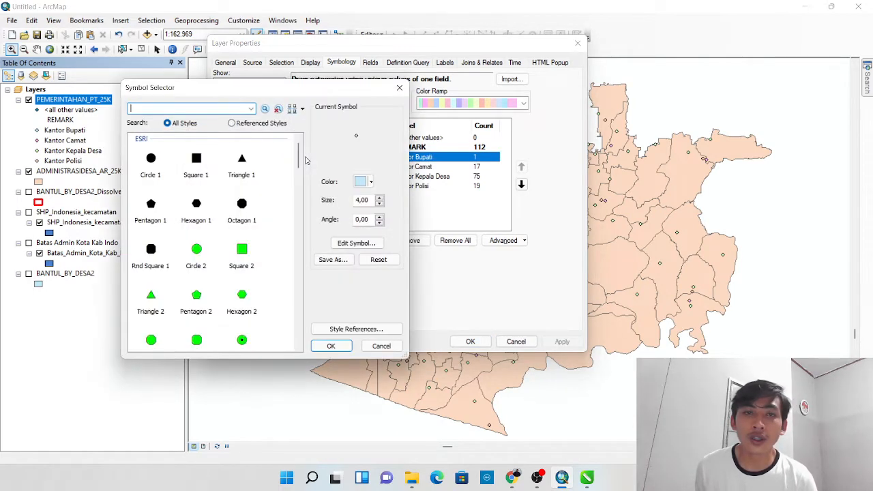
{"action": "mouse_move", "coordinate": [299, 158]}
{"action": "left_mouse_down"}
{"action": "mouse_move", "coordinate": [300, 253]}
{"action": "mouse_move", "coordinate": [300, 163]}
{"action": "left_mouse_up"}
{"action": "left_click", "coordinate": [348, 329]}
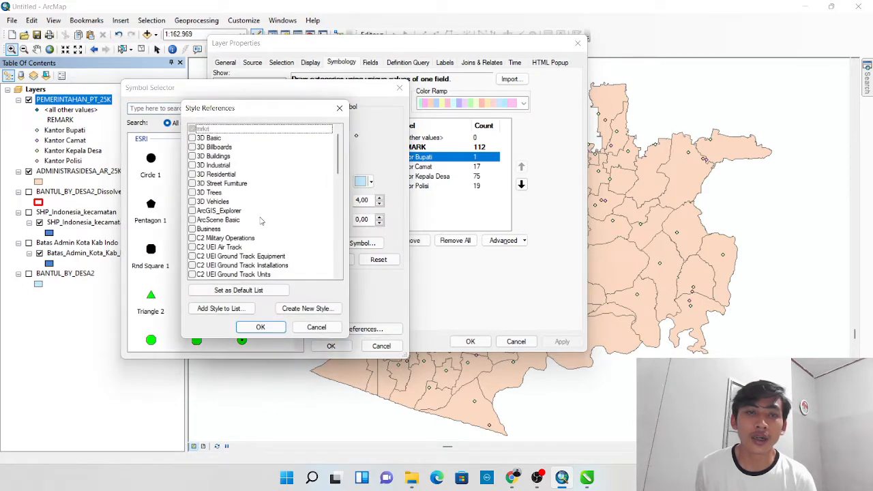
{"action": "left_click", "coordinate": [248, 290]}
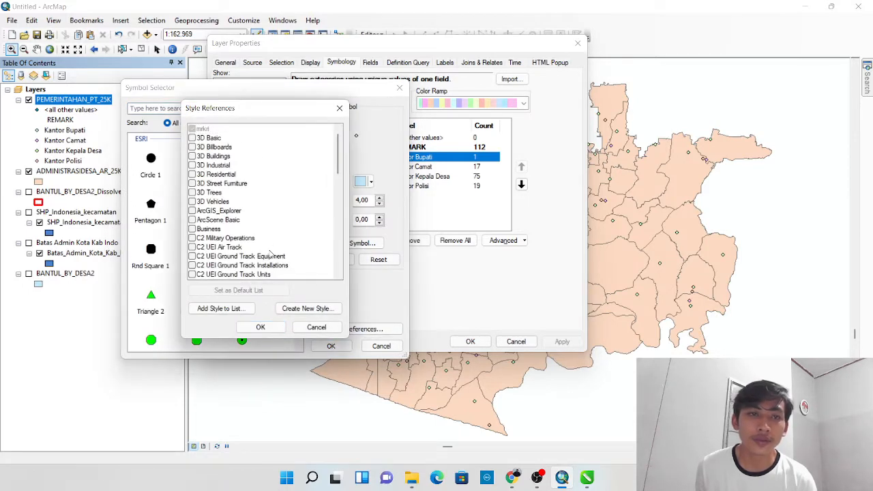
Add DELL.style from the KEMENTRIAN KLHK folder to the style references and accept the list
{"action": "left_click", "coordinate": [220, 308]}
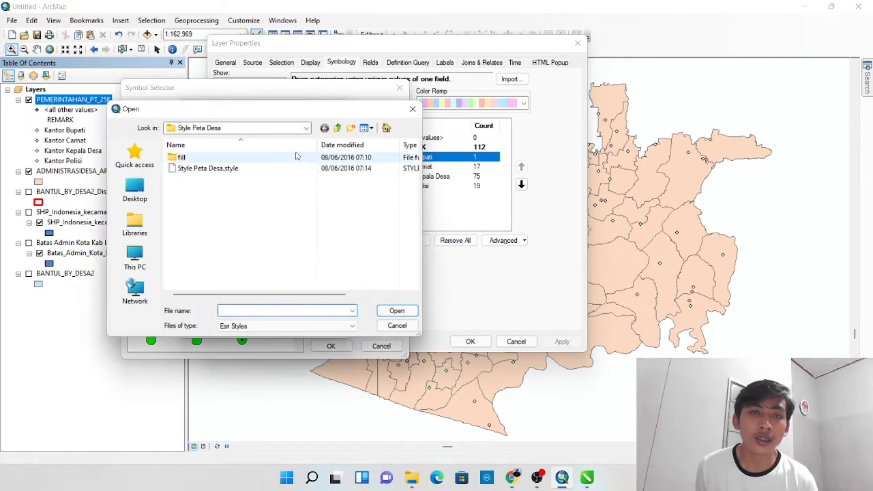
{"action": "left_click", "coordinate": [337, 128]}
{"action": "left_click", "coordinate": [337, 129]}
{"action": "left_click", "coordinate": [337, 129]}
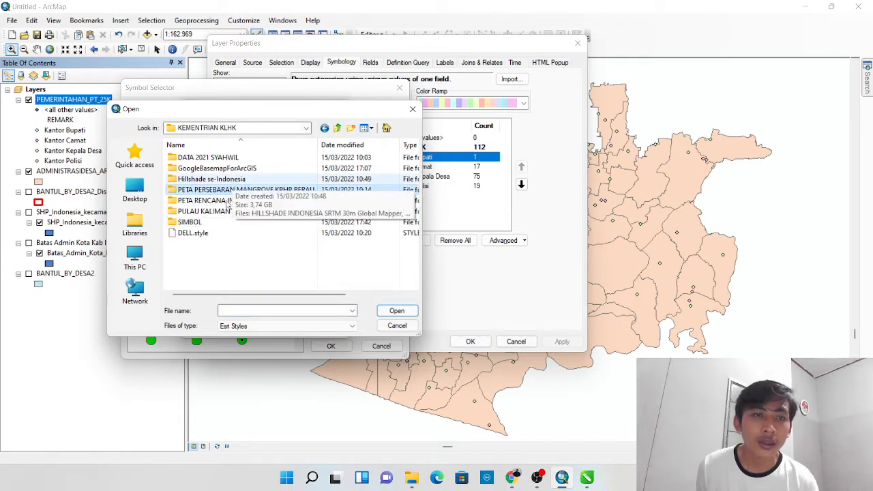
{"action": "left_click", "coordinate": [198, 233]}
{"action": "left_click", "coordinate": [397, 312]}
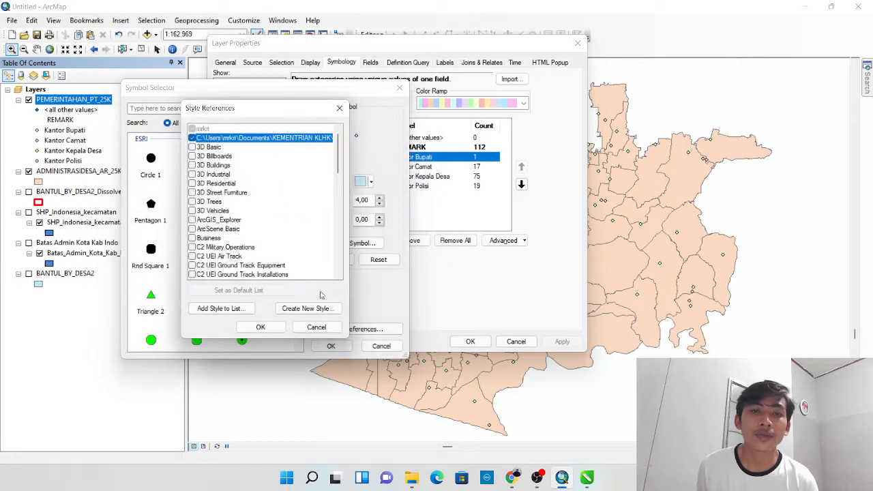
{"action": "left_click", "coordinate": [279, 326]}
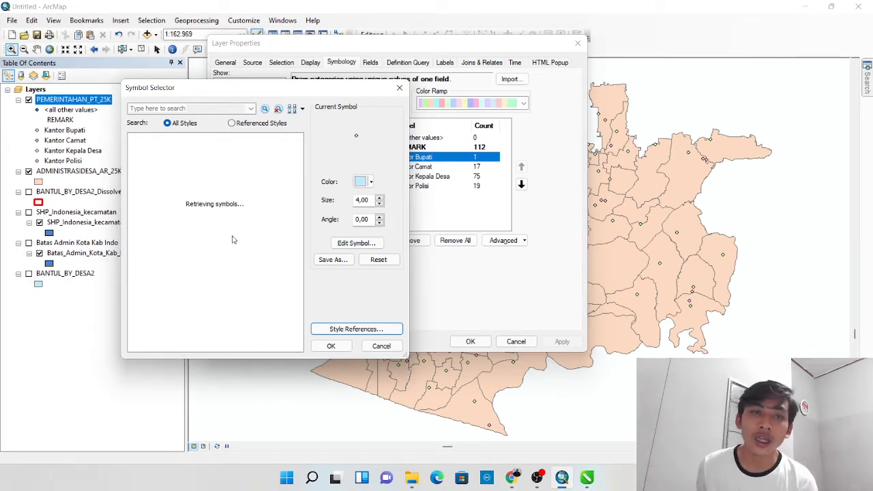
Switch to Chrome and search Google for "KANTOR BUPATI PNG"
{"action": "left_click", "coordinate": [512, 478]}
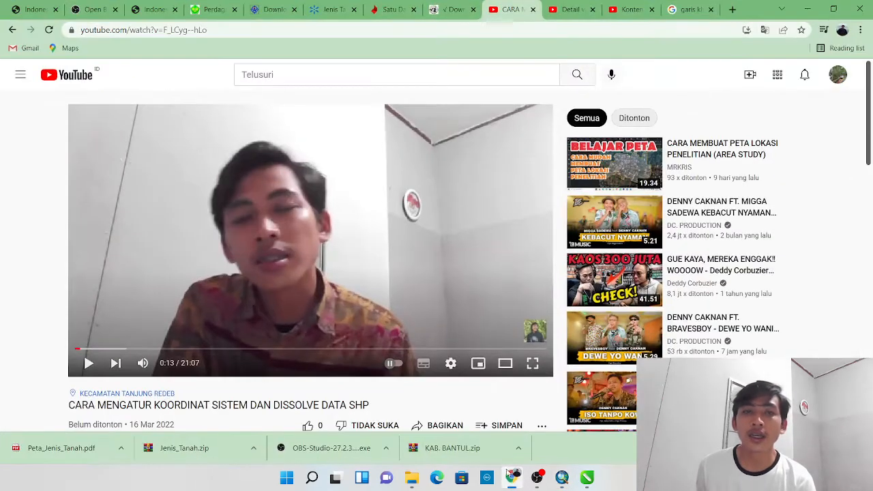
{"action": "left_click", "coordinate": [454, 9]}
{"action": "left_click", "coordinate": [335, 9]}
{"action": "left_click", "coordinate": [367, 30]}
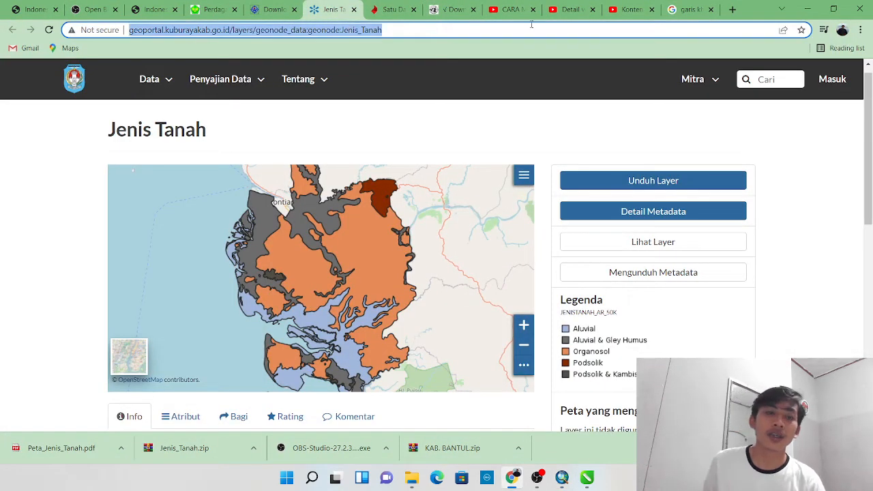
{"action": "type", "text": "KANT"}
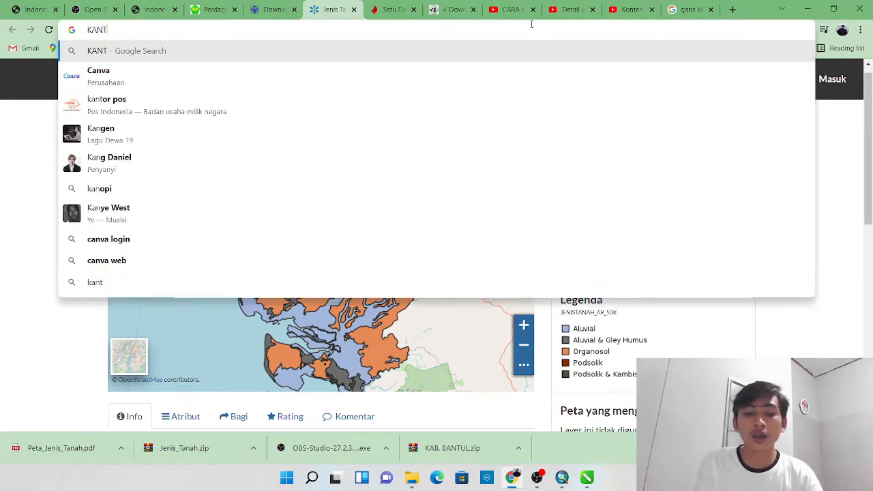
{"action": "type", "text": "OR BUPATI"}
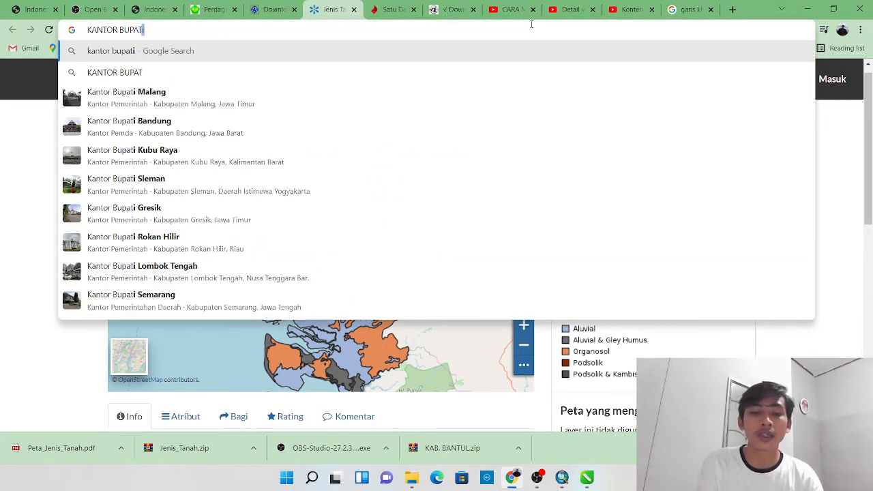
{"action": "type", "text": " PNG"}
{"action": "key", "text": "Return"}
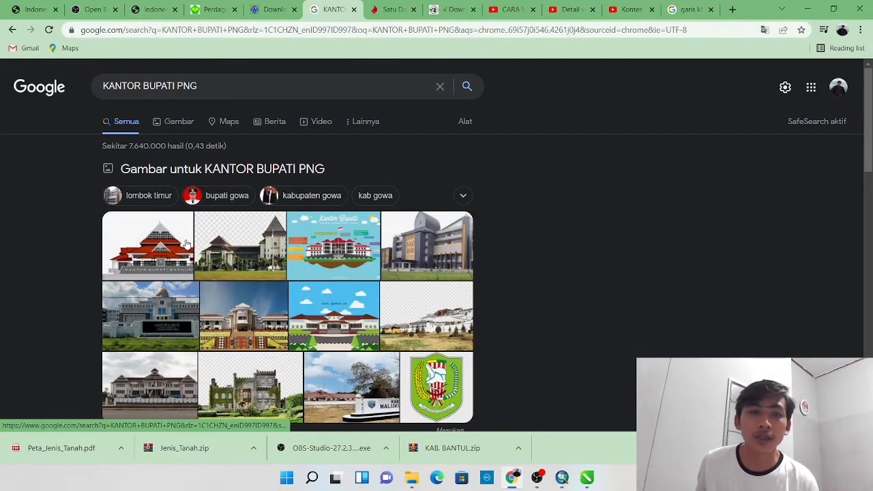
Browse the image results for regent office pictures and change the image search to "KANTOR PNG"
{"action": "scroll", "coordinate": [368, 163], "scroll_direction": "down", "scroll_amount": 1}
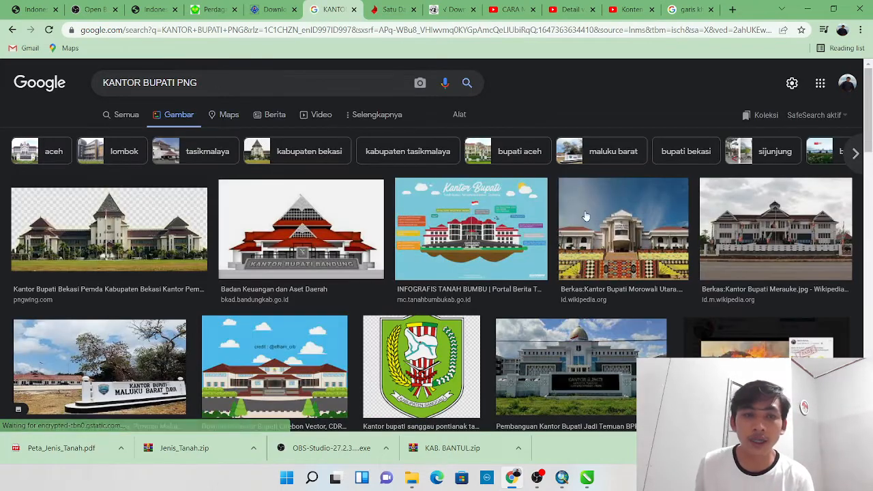
{"action": "scroll", "coordinate": [827, 198], "scroll_direction": "down", "scroll_amount": 2}
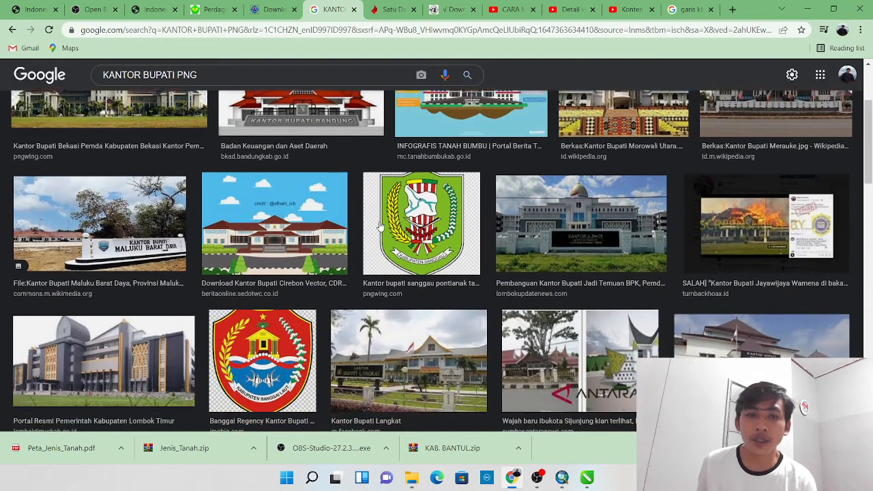
{"action": "left_click_drag", "start_coordinate": [868, 152], "coordinate": [823, 60]}
{"action": "left_click", "coordinate": [265, 83]}
{"action": "left_click_drag", "start_coordinate": [175, 82], "coordinate": [21, 92]}
{"action": "type", "text": "KANTOR4"}
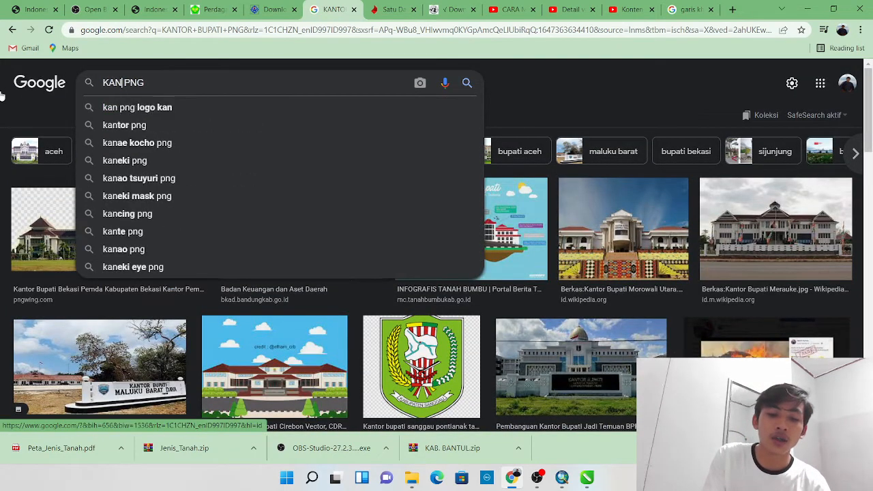
{"action": "key", "text": "BackSpace"}
{"action": "key", "text": "Return"}
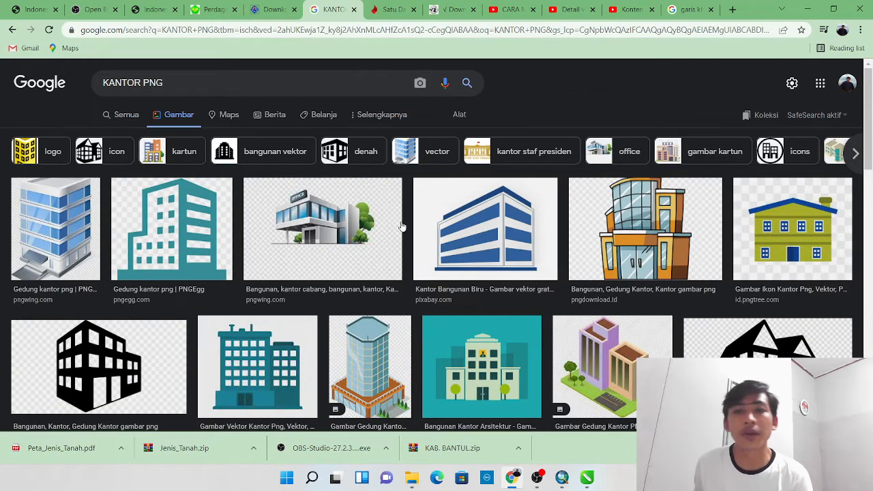
Look through the office images and open the preview of the beige company office building from pngdownload.id
{"action": "scroll", "coordinate": [868, 157], "scroll_direction": "down", "scroll_amount": 2}
{"action": "scroll", "coordinate": [868, 158], "scroll_direction": "up", "scroll_amount": 1}
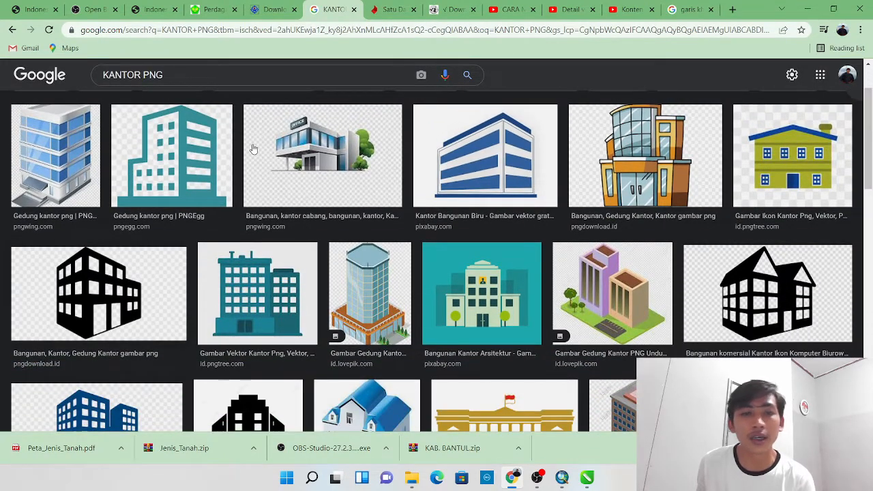
{"action": "scroll", "coordinate": [869, 123], "scroll_direction": "down", "scroll_amount": 1}
{"action": "left_click_drag", "start_coordinate": [869, 124], "coordinate": [870, 131]}
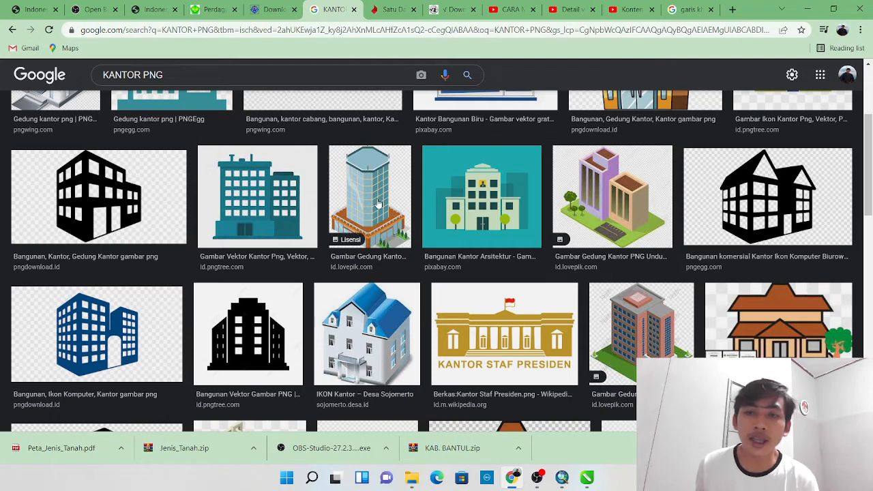
{"action": "left_click_drag", "start_coordinate": [870, 170], "coordinate": [843, 201]}
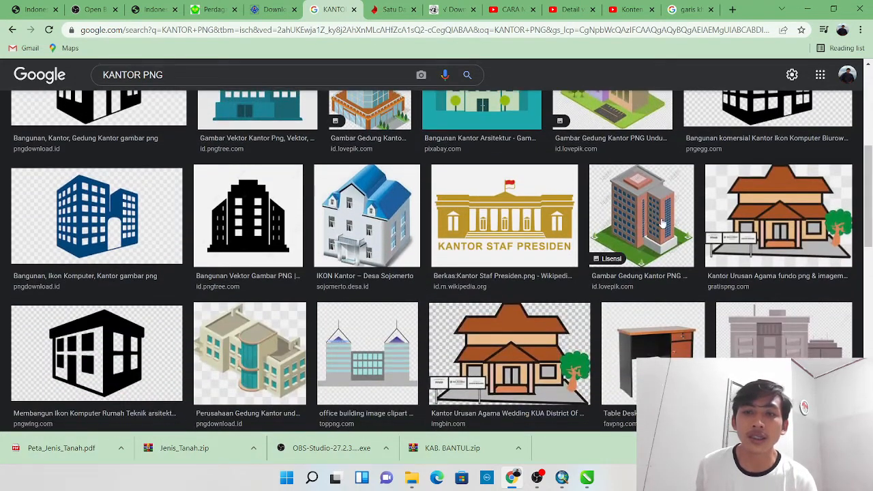
{"action": "left_click", "coordinate": [275, 356]}
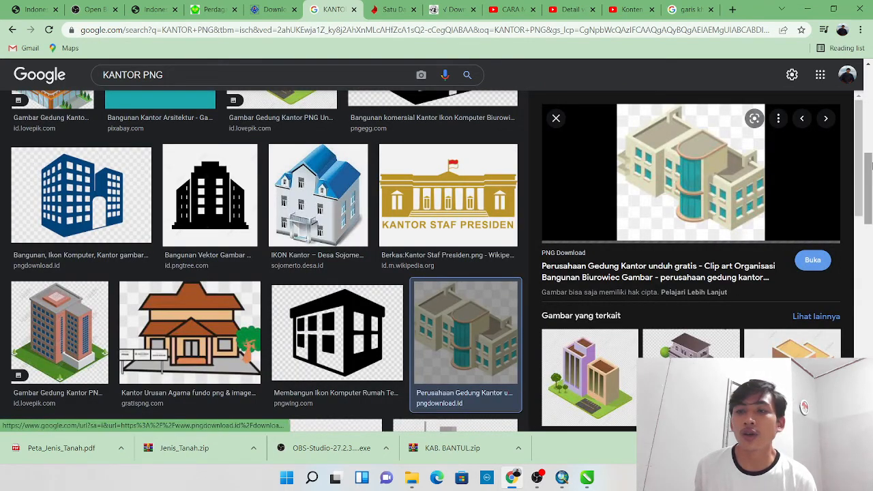
Open the related lovepik.com image of the purple and beige office buildings in its own tab, view it, and return to the image results
{"action": "scroll", "coordinate": [586, 236], "scroll_direction": "down", "scroll_amount": 2}
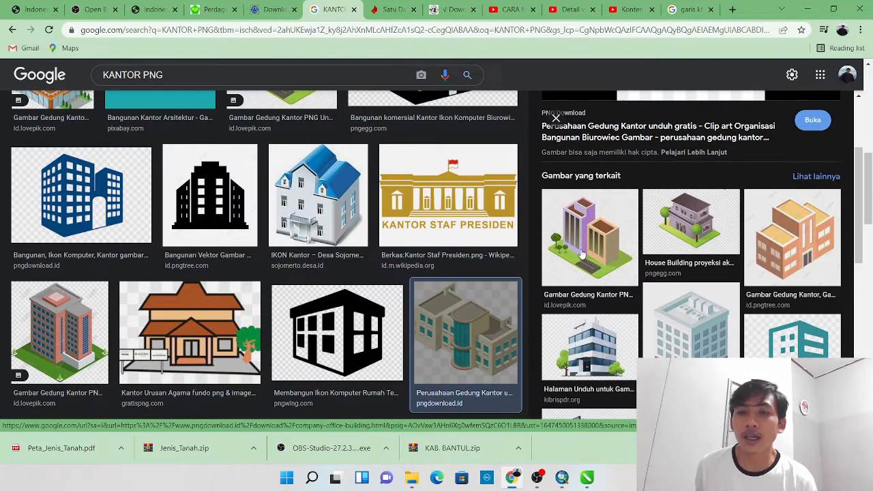
{"action": "left_click", "coordinate": [584, 251]}
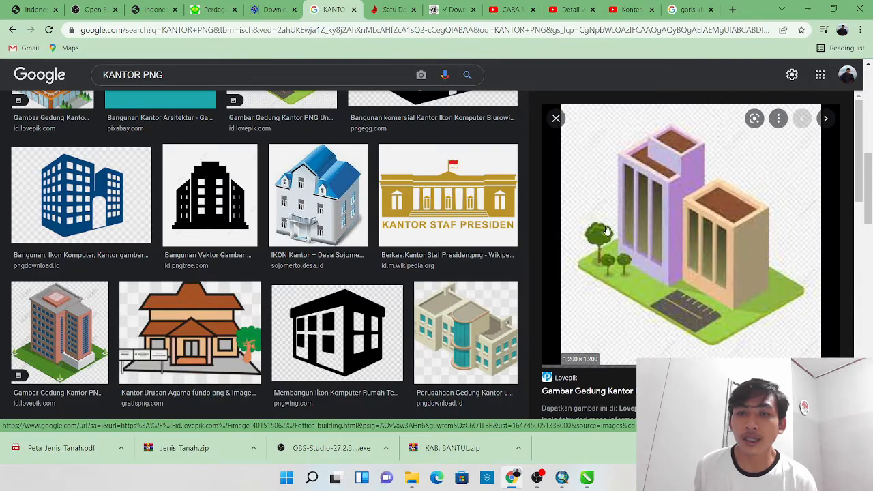
{"action": "right_click", "coordinate": [708, 195]}
{"action": "left_click", "coordinate": [755, 305]}
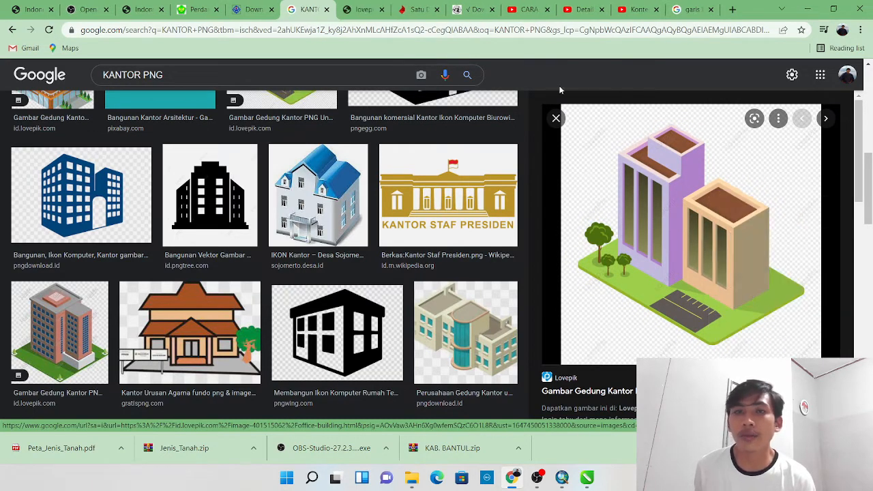
{"action": "left_click", "coordinate": [362, 10]}
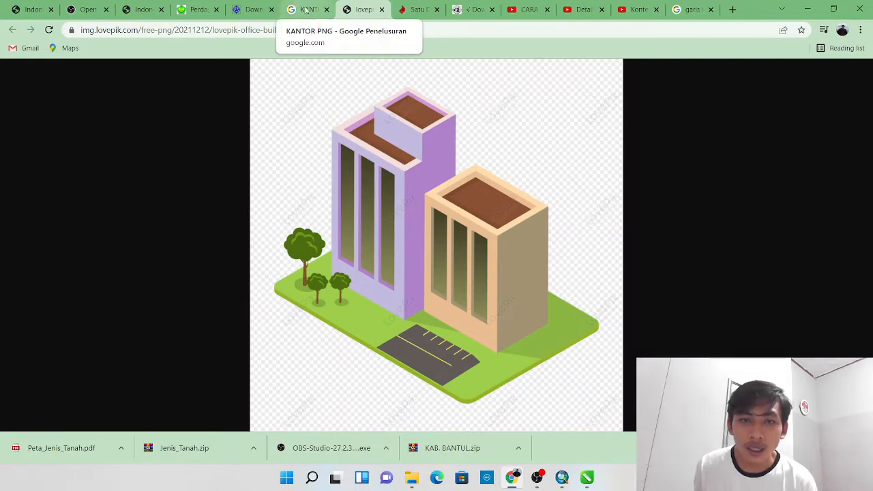
{"action": "left_click", "coordinate": [283, 4]}
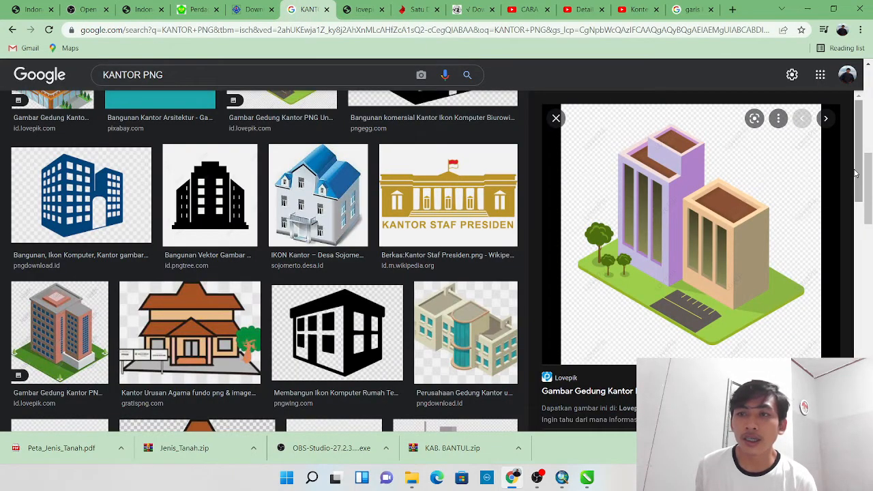
Find the kibrispdr.org picture of the three-storey white office building among the related images and open the full image in its own tab
{"action": "scroll", "coordinate": [858, 200], "scroll_direction": "down", "scroll_amount": 1}
{"action": "left_click_drag", "start_coordinate": [858, 200], "coordinate": [849, 287]}
{"action": "scroll", "coordinate": [856, 268], "scroll_direction": "down", "scroll_amount": 5}
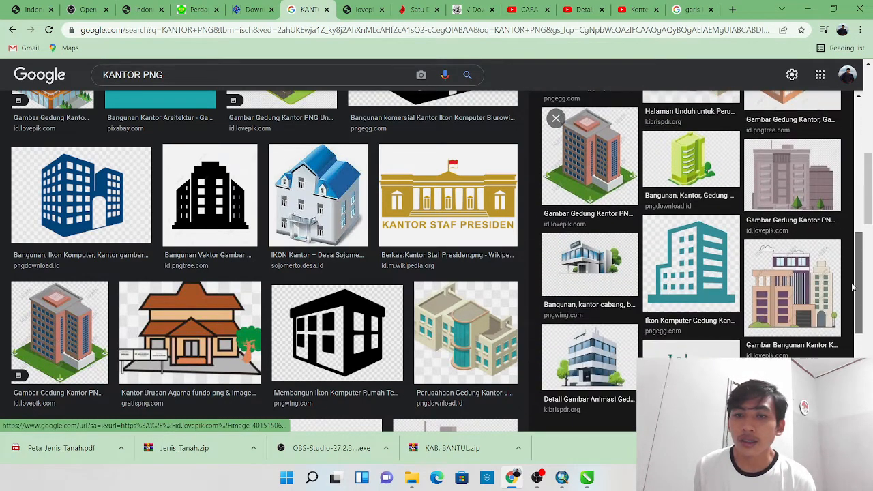
{"action": "left_click", "coordinate": [633, 323]}
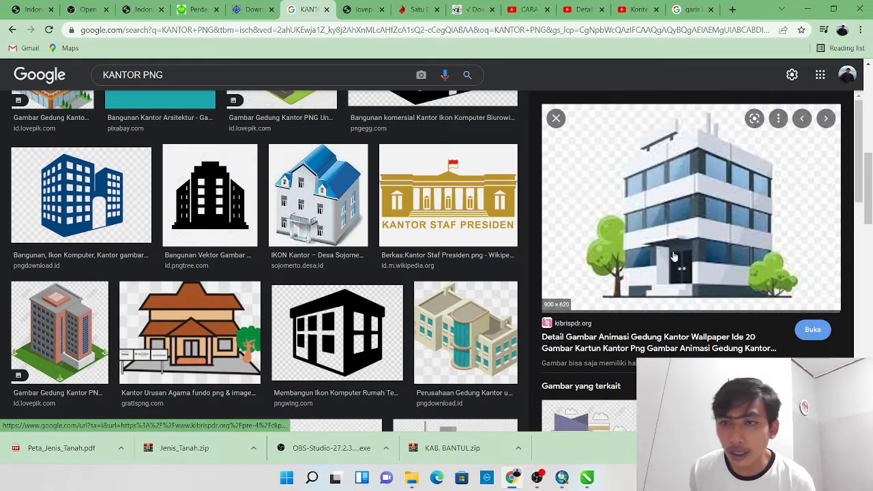
{"action": "right_click", "coordinate": [686, 216]}
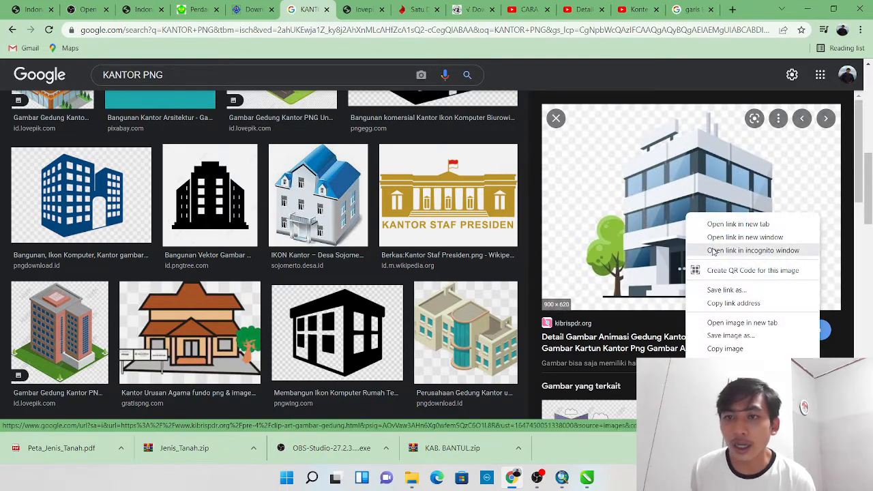
{"action": "left_click", "coordinate": [737, 322]}
{"action": "left_click", "coordinate": [372, 11]}
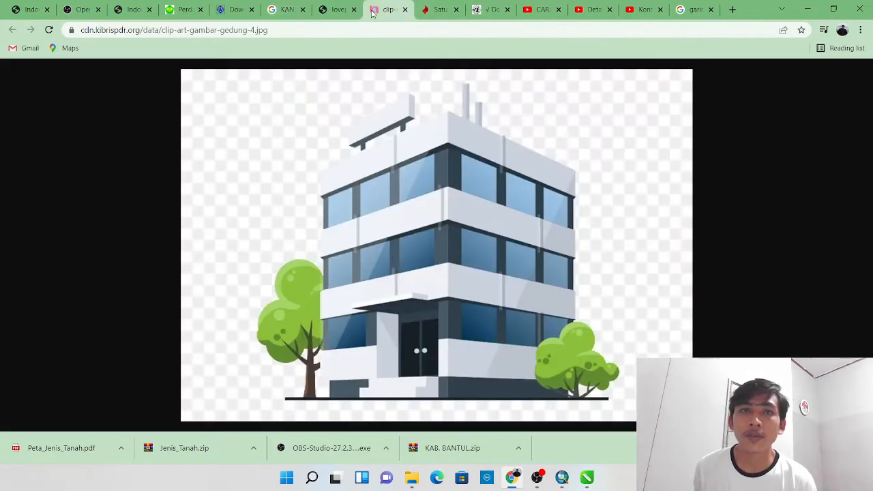
Save the white office building image as clip-art-gambar-gedung-4 in the Downloads folder
{"action": "right_click", "coordinate": [487, 146]}
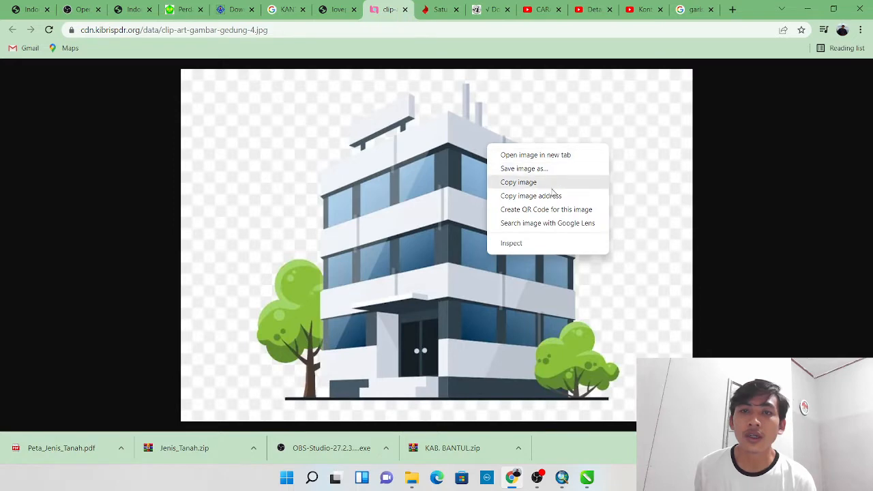
{"action": "left_click", "coordinate": [516, 168]}
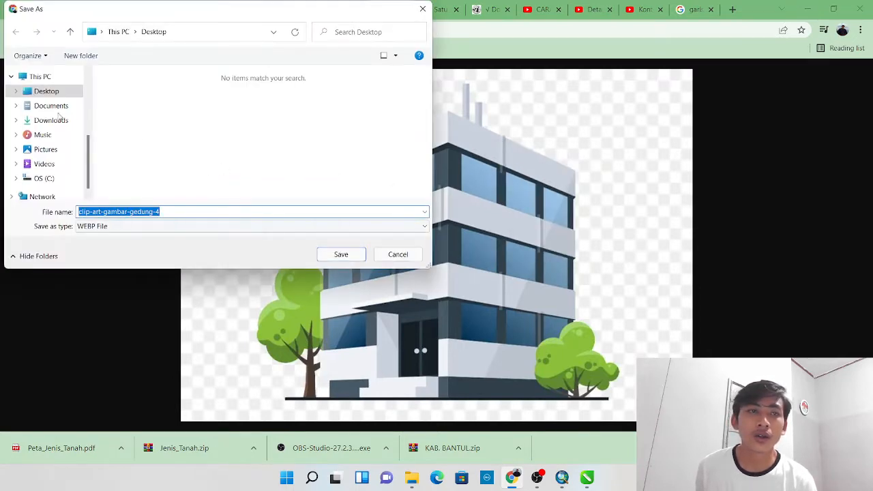
{"action": "left_click", "coordinate": [53, 120]}
{"action": "left_click", "coordinate": [341, 254]}
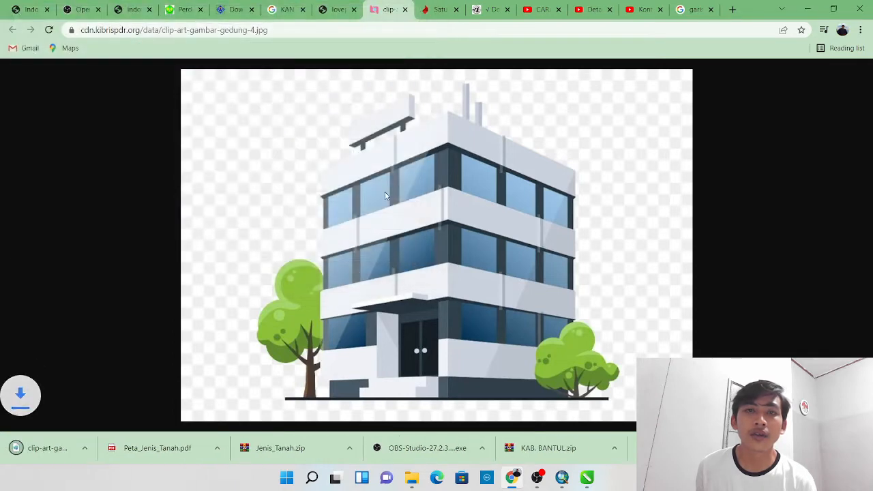
Open the downloaded clip-art-gambar-gedung-4 WEBP file in Paint and maximise its window
{"action": "left_click", "coordinate": [77, 448]}
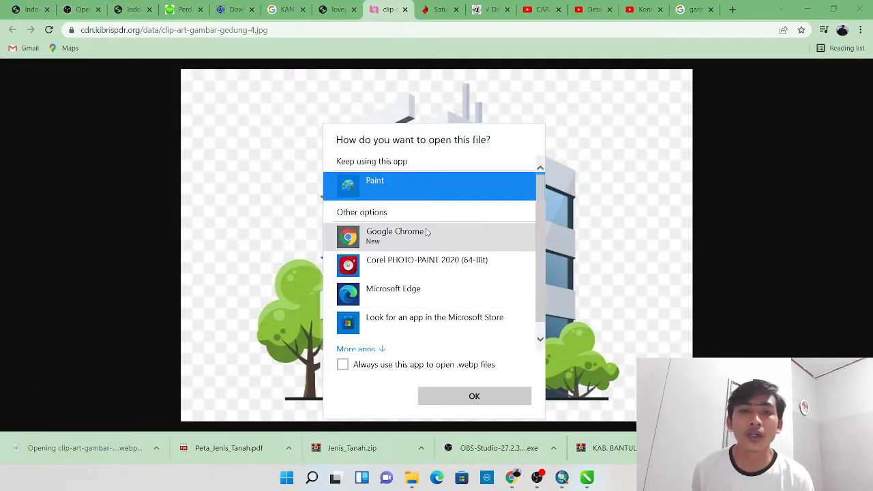
{"action": "left_click", "coordinate": [478, 394]}
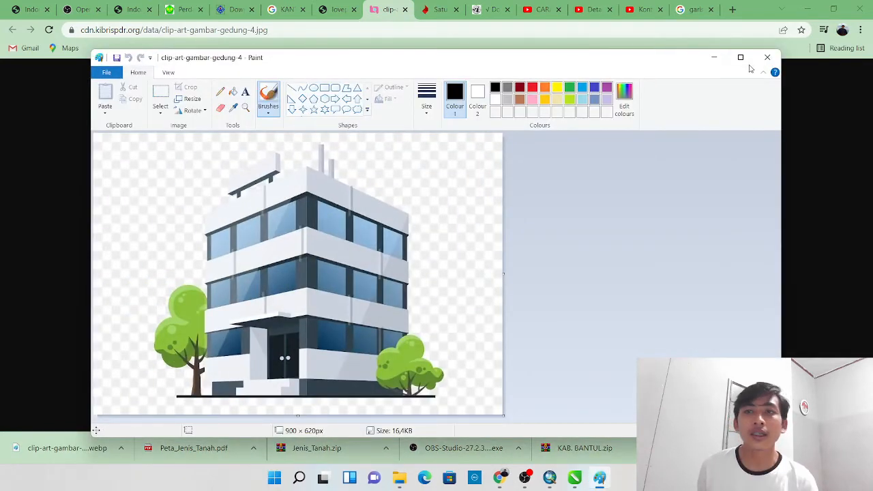
{"action": "left_click", "coordinate": [740, 57]}
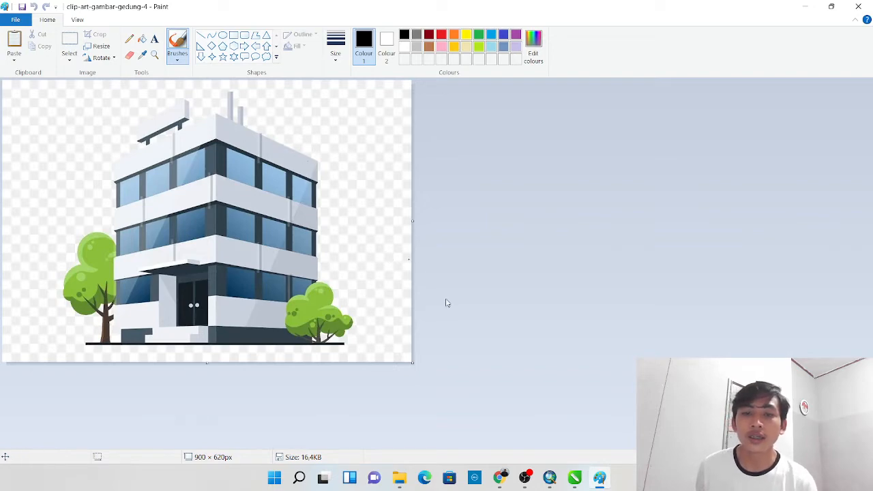
Switch to CorelDRAW, add a second page, and paste the Paint screenshot there with the whole building in view over the page
{"action": "left_click", "coordinate": [570, 477]}
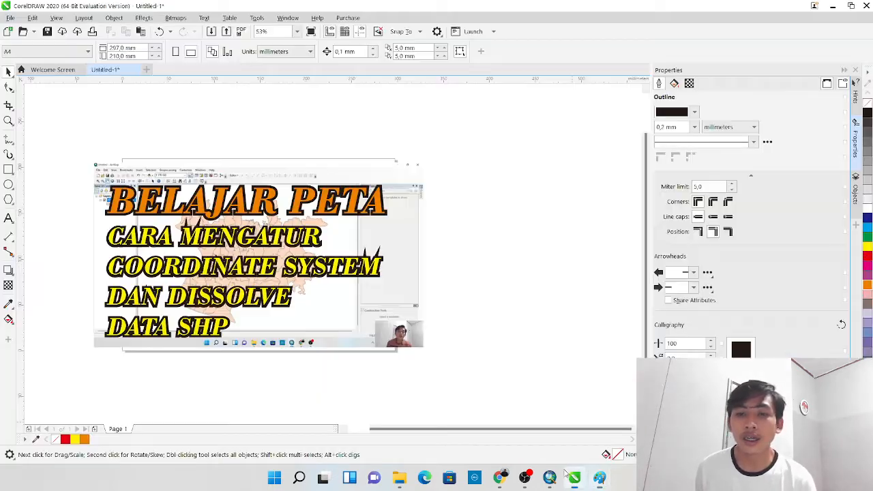
{"action": "left_click", "coordinate": [95, 429]}
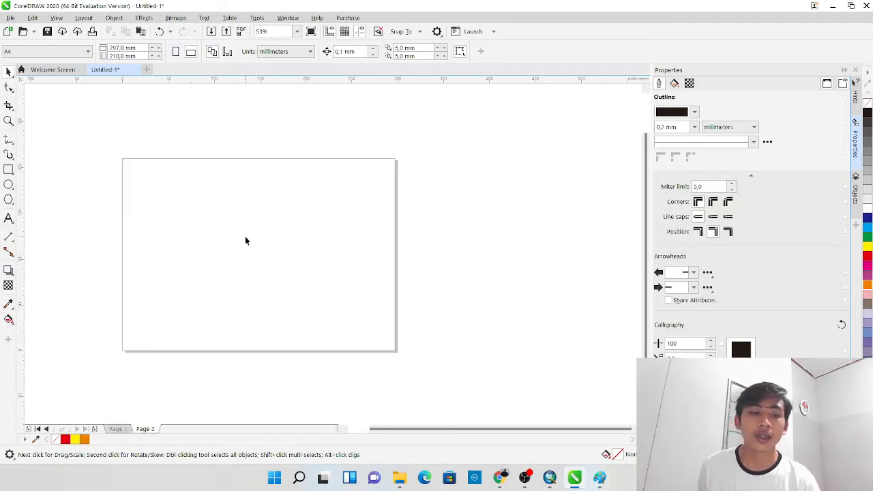
{"action": "key", "text": "ctrl+v"}
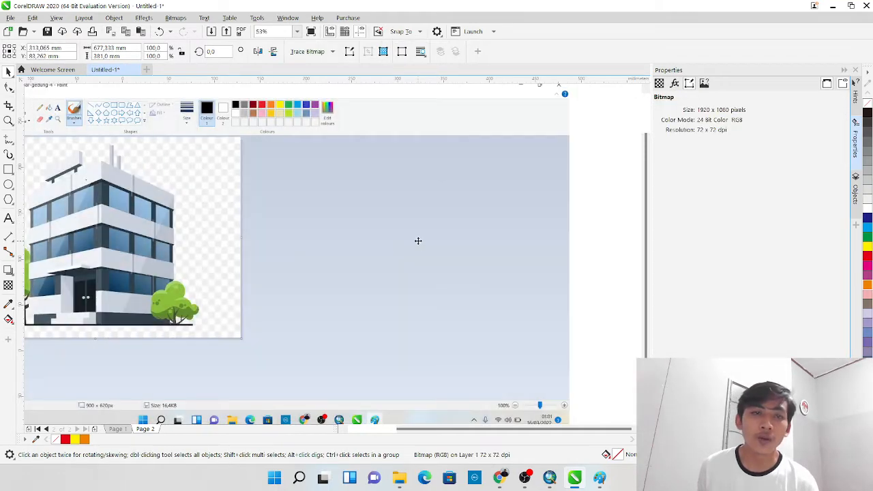
{"action": "left_click_drag", "start_coordinate": [267, 221], "coordinate": [418, 241]}
{"action": "left_click_drag", "start_coordinate": [335, 214], "coordinate": [345, 217]}
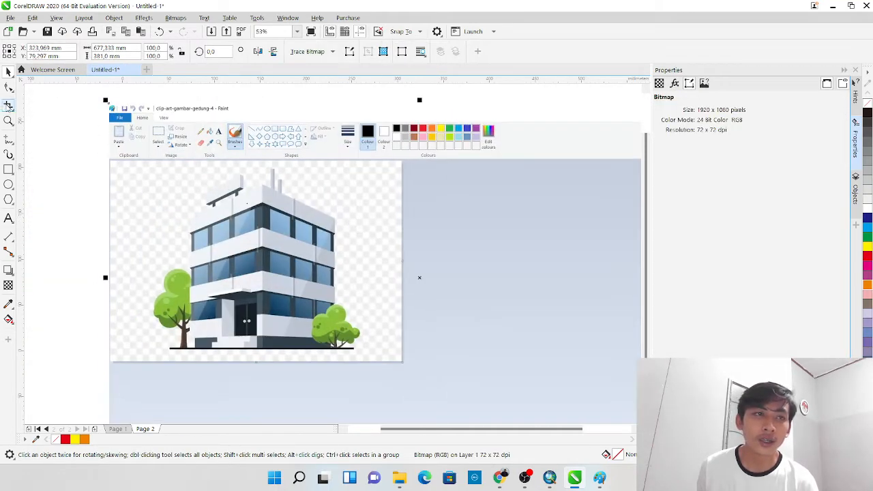
Crop the pasted screenshot to the building and its trees, an area of about 275 by 202 mm
{"action": "left_click", "coordinate": [8, 106]}
{"action": "left_click_drag", "start_coordinate": [130, 165], "coordinate": [382, 349]}
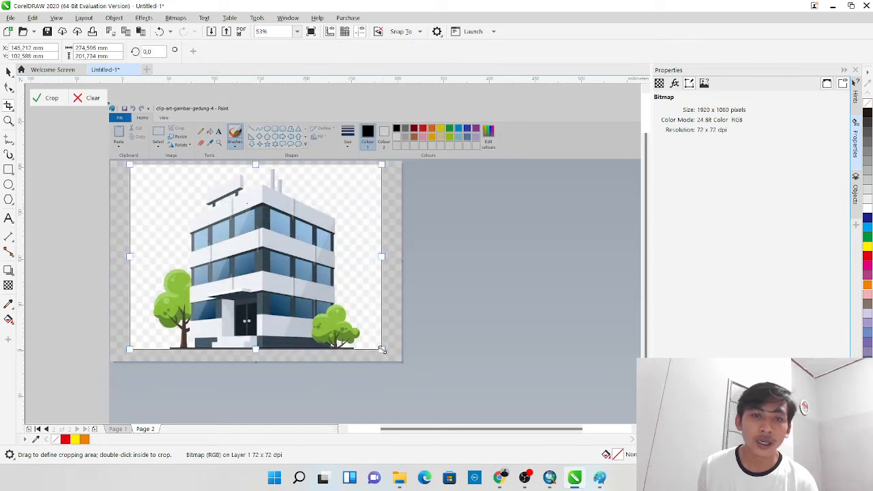
{"action": "double_click", "coordinate": [378, 343]}
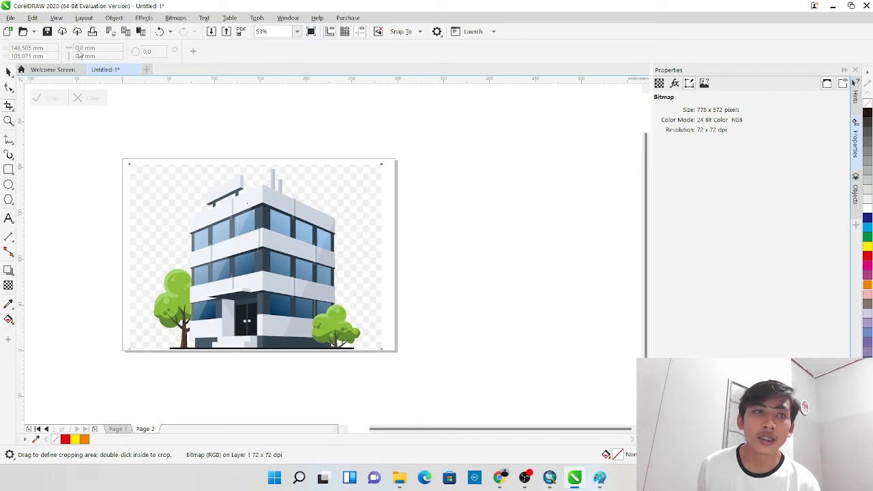
Trace the cropped building bitmap with an Outline Trace of image type Logo, keeping the default PowerTRACE settings
{"action": "left_click", "coordinate": [8, 71]}
{"action": "left_click", "coordinate": [331, 53]}
{"action": "mouse_move", "coordinate": [357, 90]}
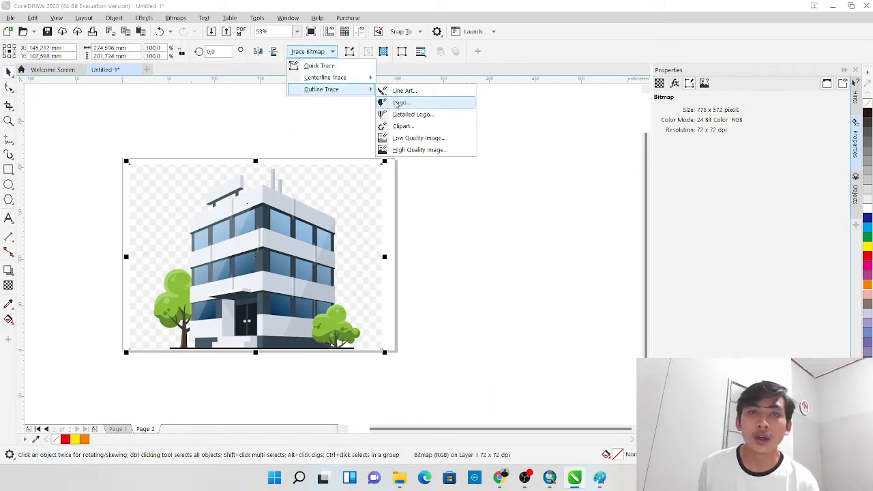
{"action": "left_click", "coordinate": [398, 103]}
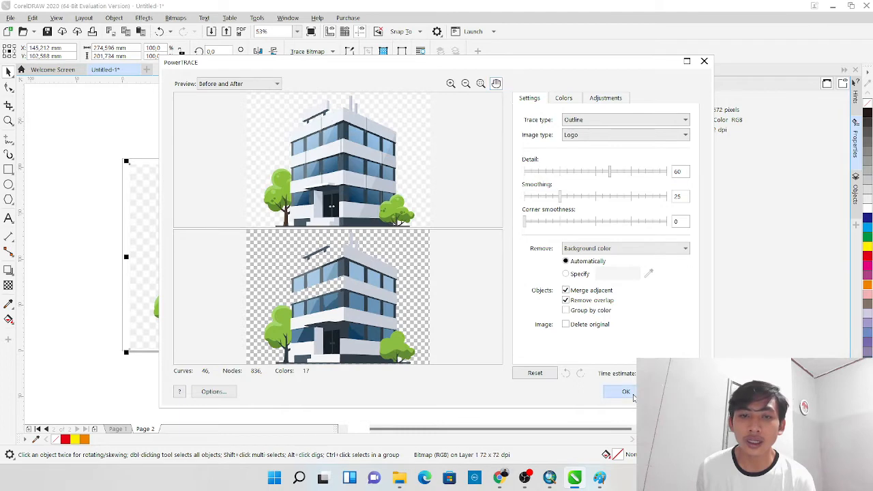
{"action": "left_click", "coordinate": [626, 391]}
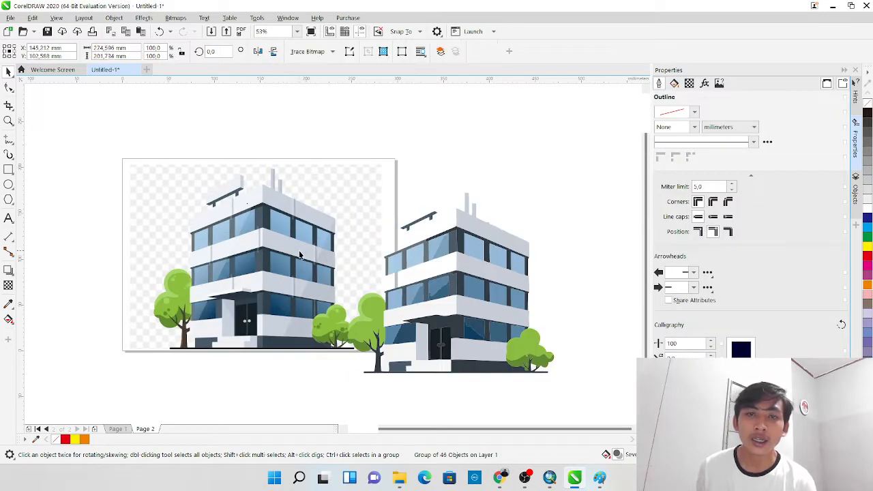
Delete the original building bitmap and move the traced building onto the page
{"action": "left_click", "coordinate": [345, 251]}
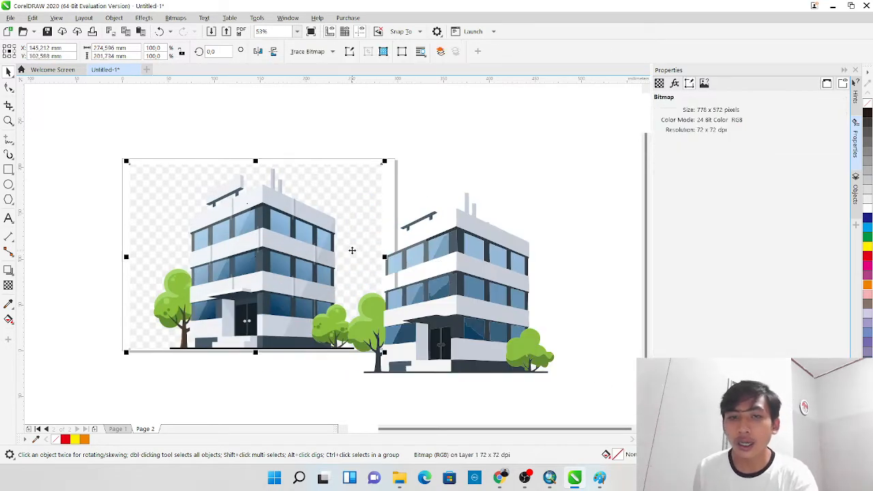
{"action": "key", "text": "Delete"}
{"action": "left_click_drag", "start_coordinate": [482, 303], "coordinate": [278, 257]}
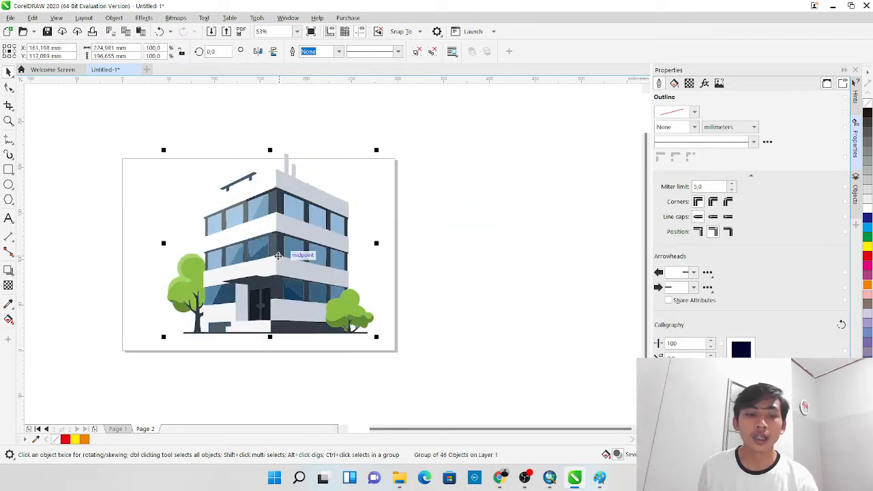
Export the traced building to the Desktop as a Windows Bitmap (BMP) named KANTOR BUPATI
{"action": "key", "text": "ctrl+e"}
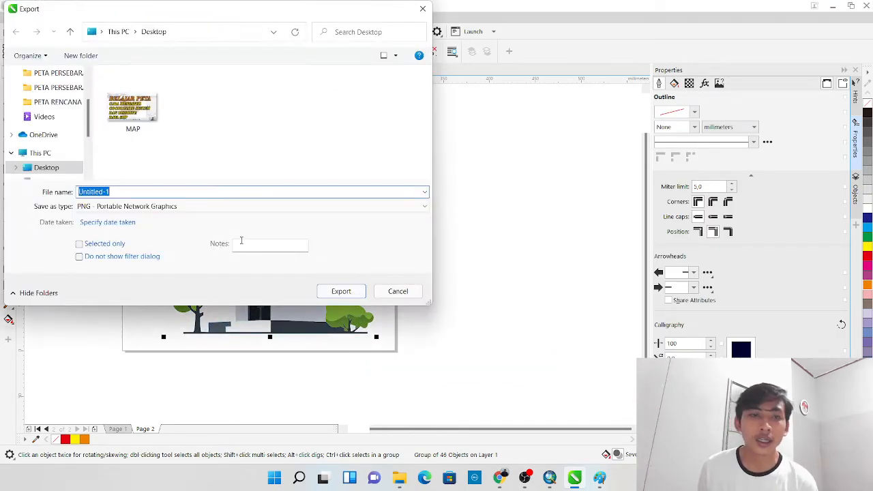
{"action": "left_click", "coordinate": [209, 212]}
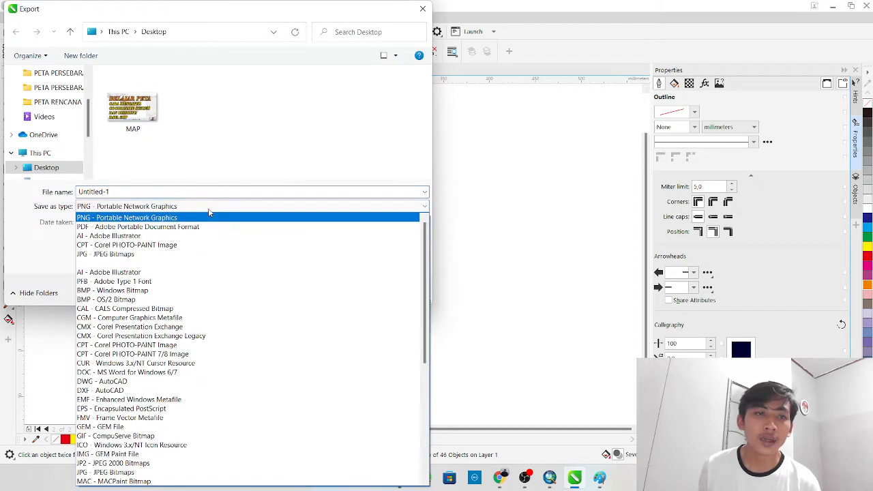
{"action": "left_click", "coordinate": [164, 297]}
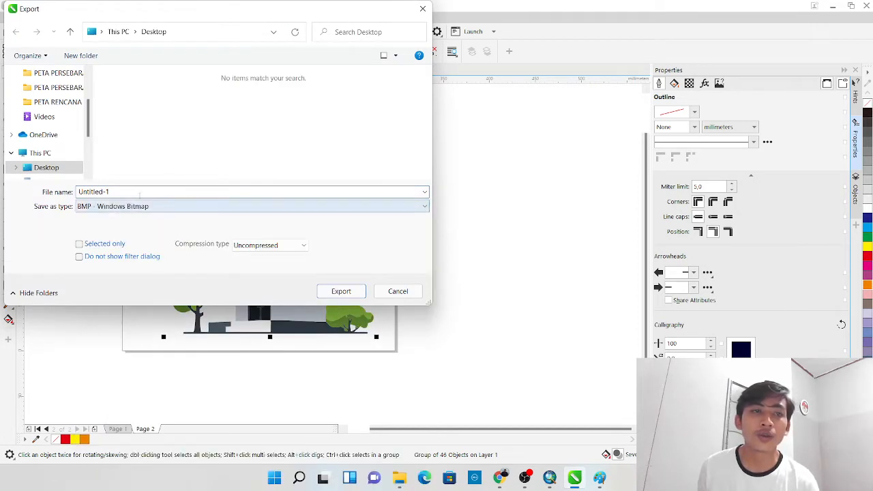
{"action": "left_click", "coordinate": [135, 192]}
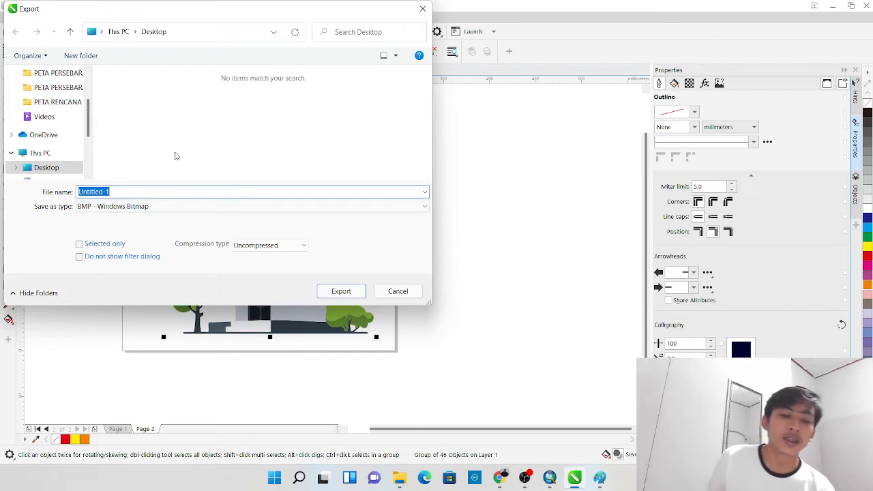
{"action": "type", "text": "KANTOR BUPATI"}
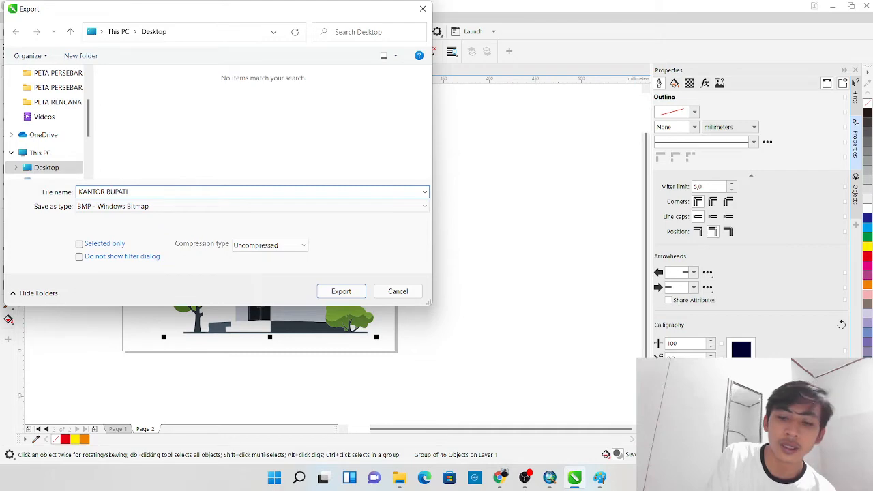
{"action": "key", "text": "Return"}
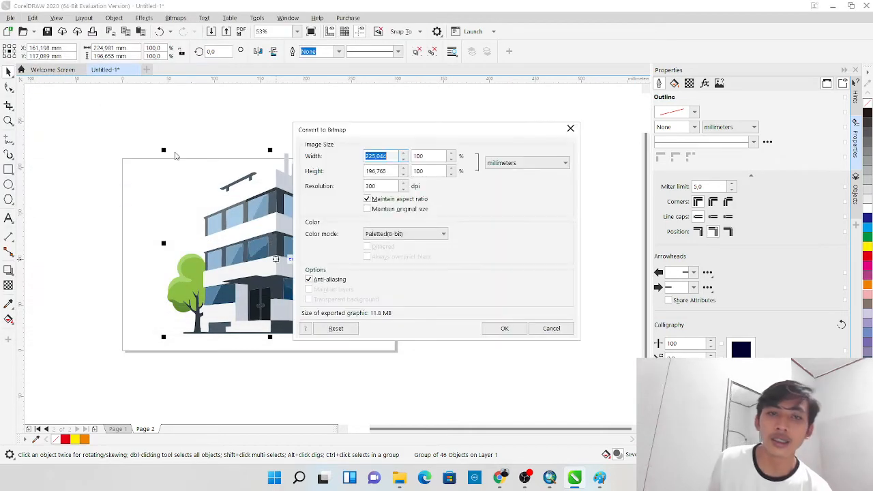
Accept the bitmap conversion at 300 dpi in Paletted (8-bit) mode with the Uniform Colors palette
{"action": "left_click", "coordinate": [516, 330]}
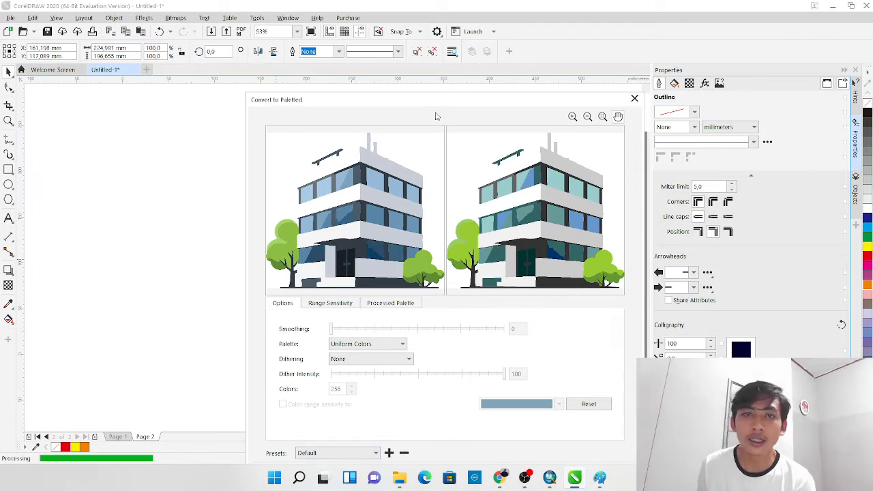
{"action": "left_click_drag", "start_coordinate": [421, 102], "coordinate": [376, 32]}
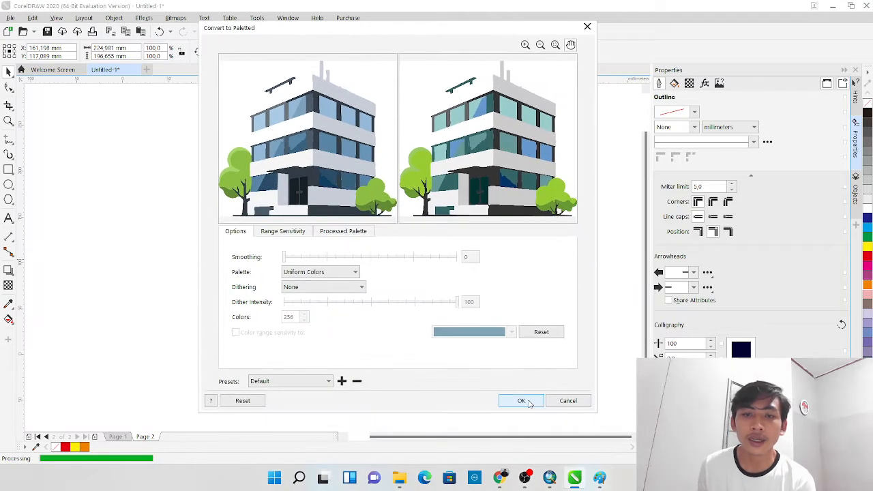
{"action": "left_click", "coordinate": [531, 403]}
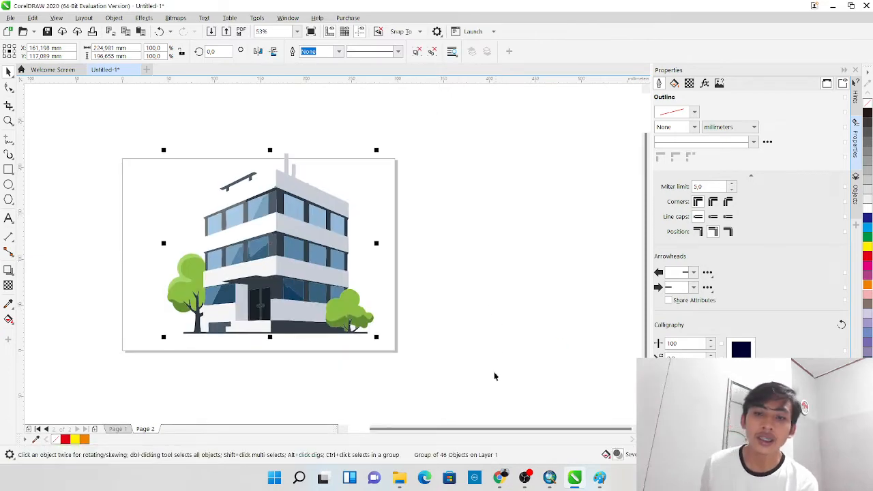
Switch to ArcMap and change the Kantor Bupati symbol's type to Picture Marker Symbol
{"action": "left_click", "coordinate": [526, 478]}
{"action": "left_click", "coordinate": [526, 477]}
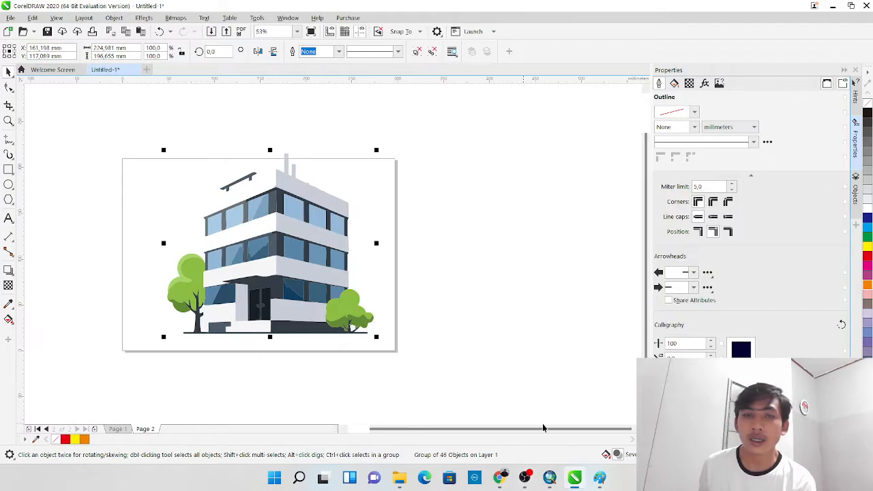
{"action": "left_click", "coordinate": [550, 478]}
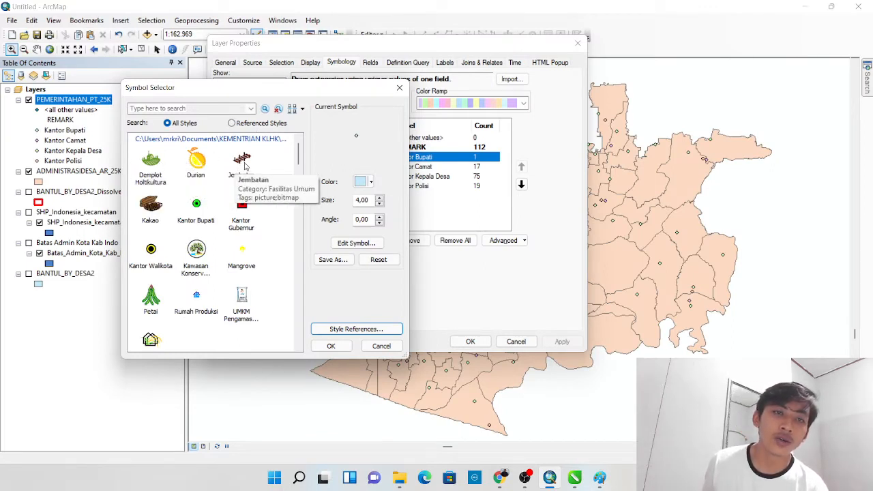
{"action": "left_click_drag", "start_coordinate": [300, 159], "coordinate": [301, 138]}
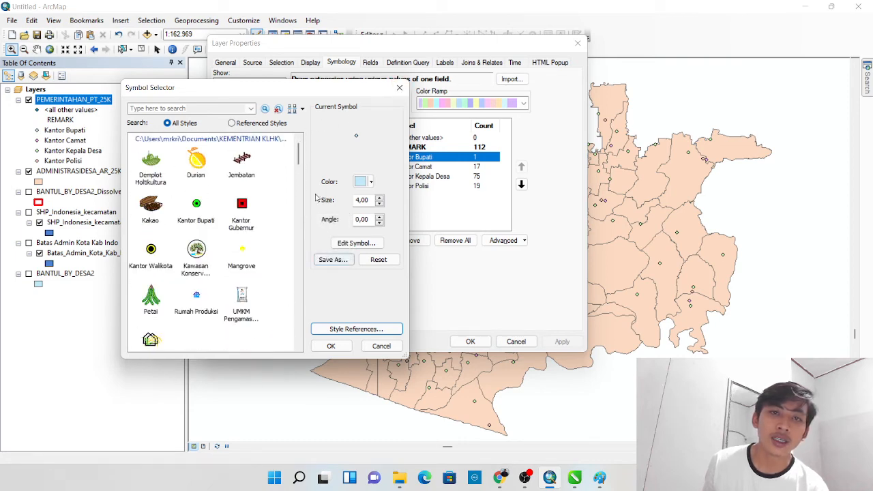
{"action": "left_click_drag", "start_coordinate": [307, 93], "coordinate": [401, 210]}
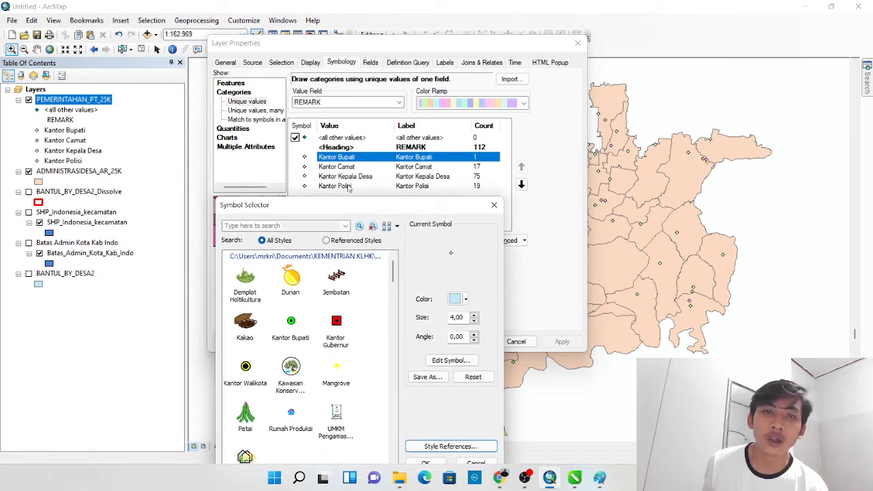
{"action": "left_click_drag", "start_coordinate": [367, 206], "coordinate": [363, 102]}
{"action": "left_click", "coordinate": [440, 258]}
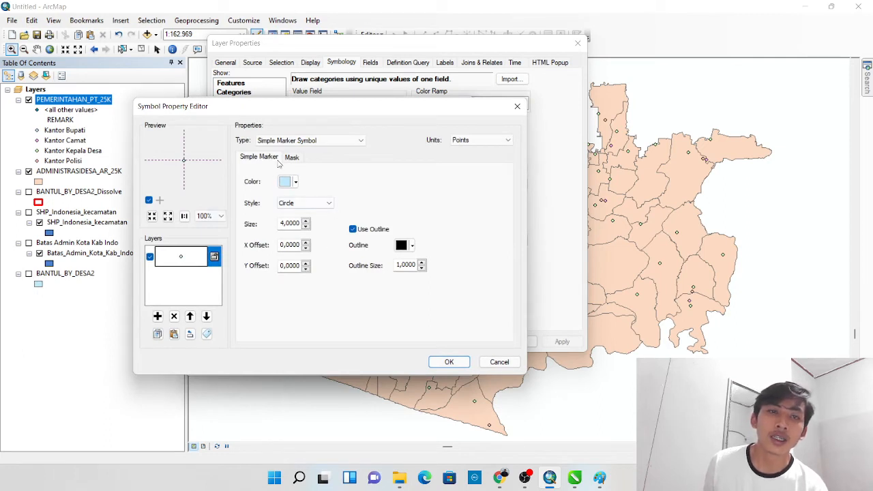
{"action": "left_click", "coordinate": [294, 141]}
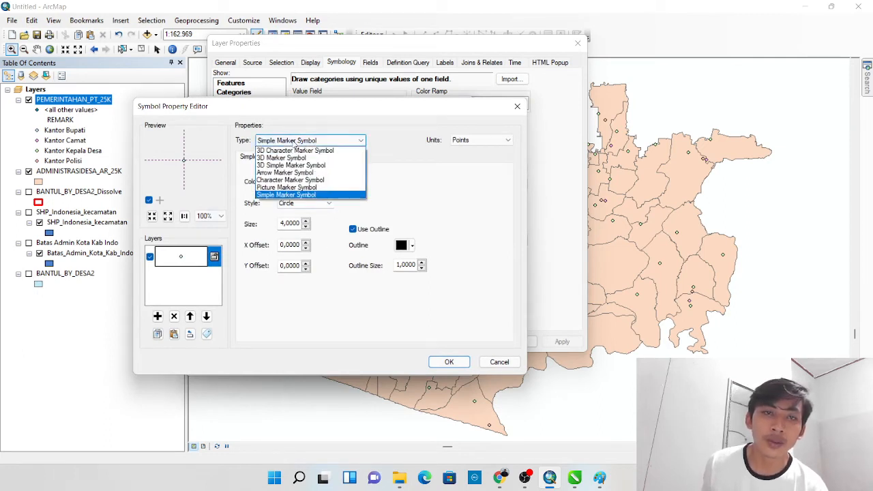
{"action": "left_click", "coordinate": [307, 188]}
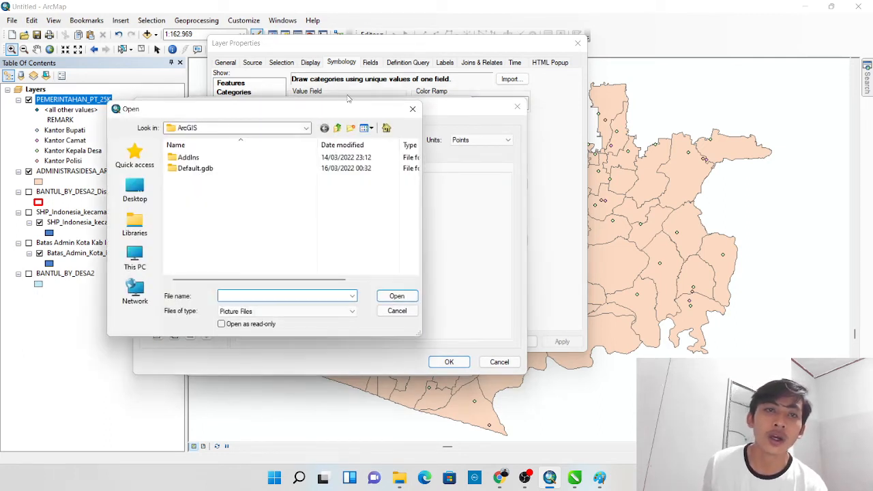
Load the KANTOR BUPATI BMP file from the Desktop as the marker picture and apply it to the Kantor Bupati category
{"action": "left_click", "coordinate": [141, 196]}
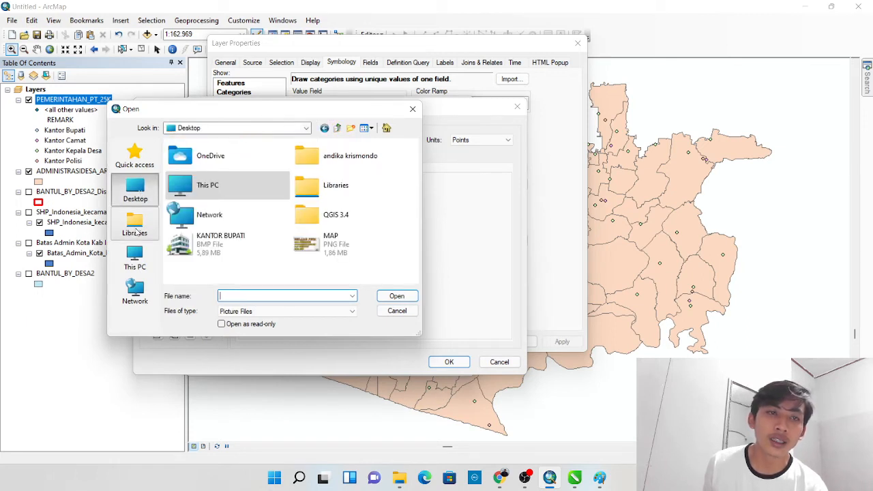
{"action": "left_click", "coordinate": [137, 228]}
{"action": "left_click", "coordinate": [135, 190]}
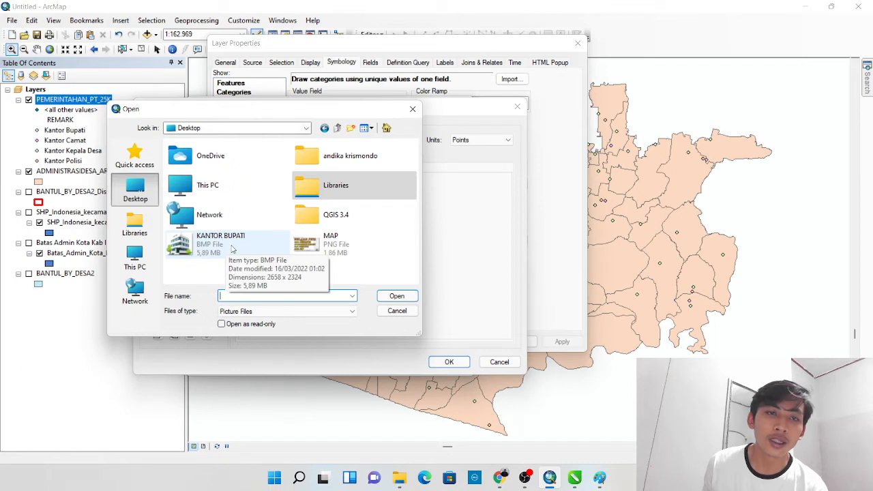
{"action": "left_click", "coordinate": [238, 245]}
{"action": "left_click", "coordinate": [396, 295]}
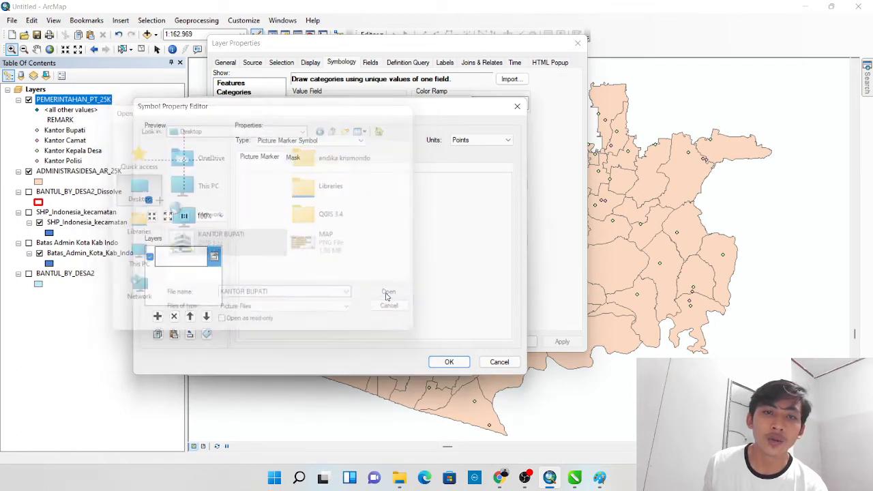
{"action": "left_click", "coordinate": [449, 362]}
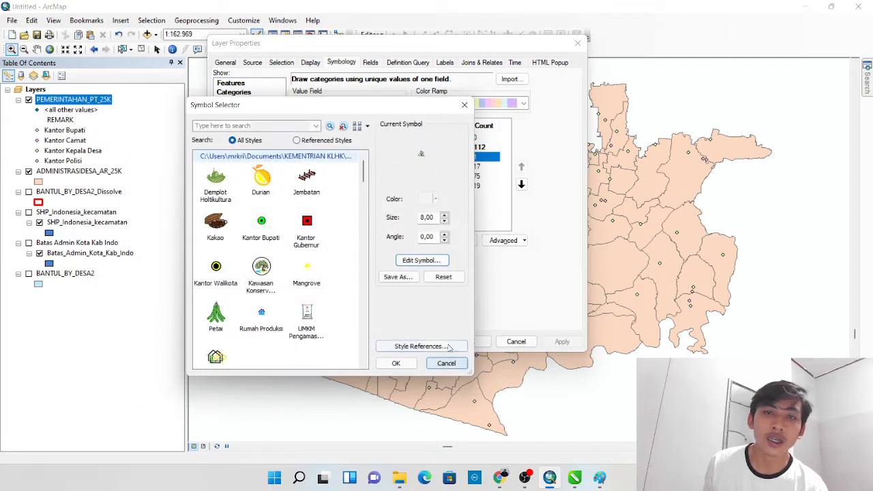
{"action": "left_click", "coordinate": [403, 363]}
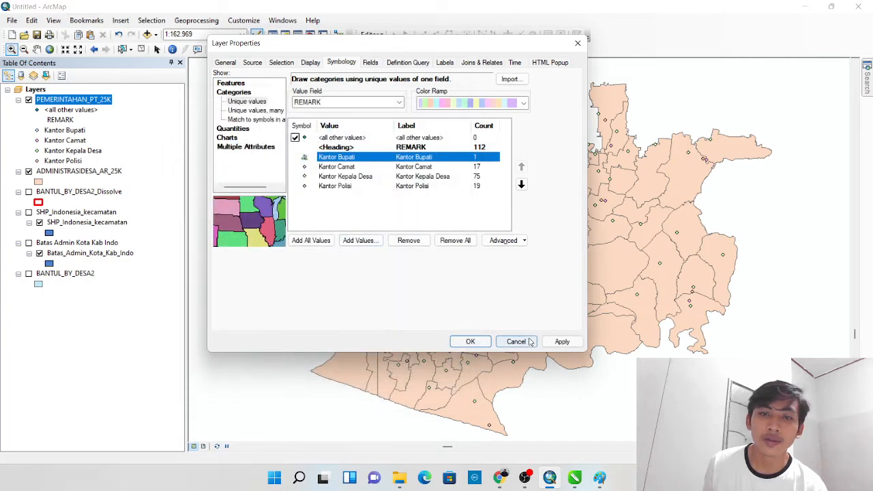
{"action": "left_click", "coordinate": [562, 341]}
Set the Kantor Bupati picture symbol's size to 18, apply it and close the layer properties
{"action": "left_click_drag", "start_coordinate": [408, 51], "coordinate": [200, 118]}
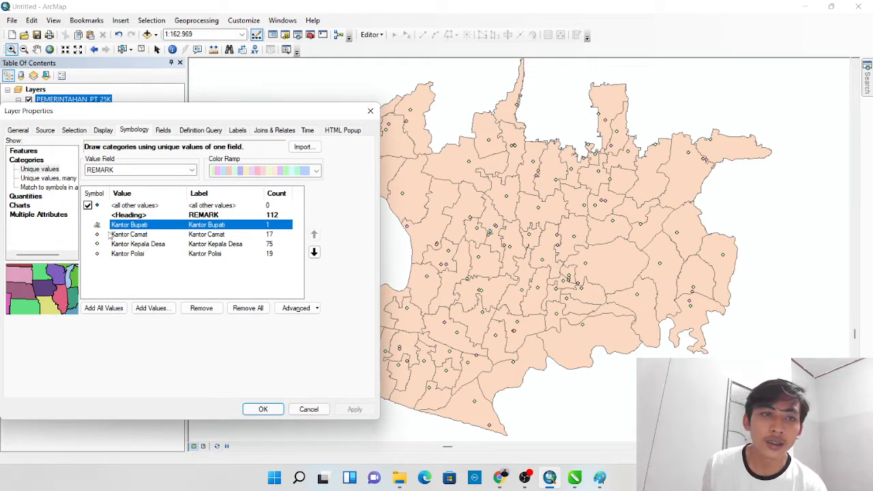
{"action": "double_click", "coordinate": [97, 225]}
{"action": "left_click", "coordinate": [423, 217]}
{"action": "type", "text": "18,00"}
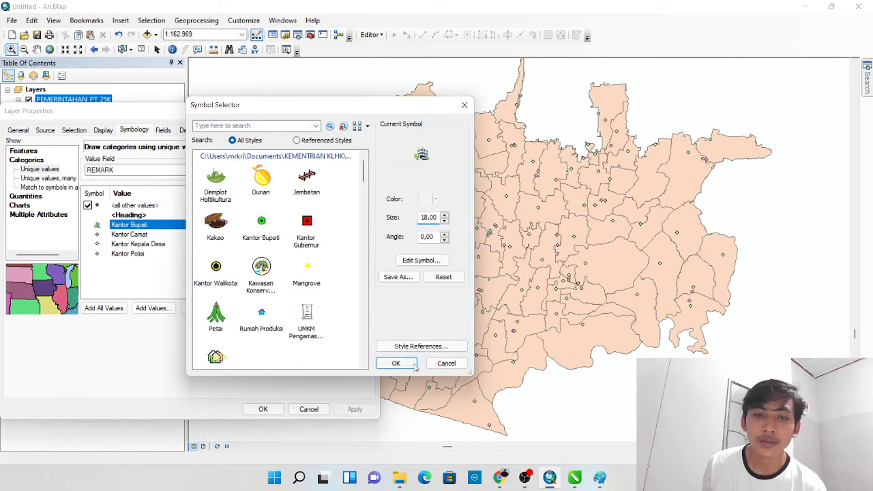
{"action": "left_click", "coordinate": [396, 363]}
{"action": "left_click", "coordinate": [353, 410]}
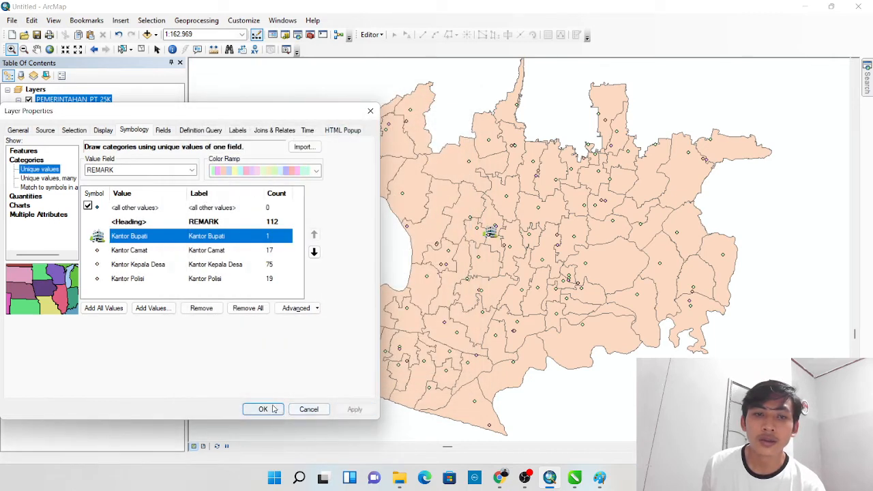
{"action": "left_click", "coordinate": [263, 410]}
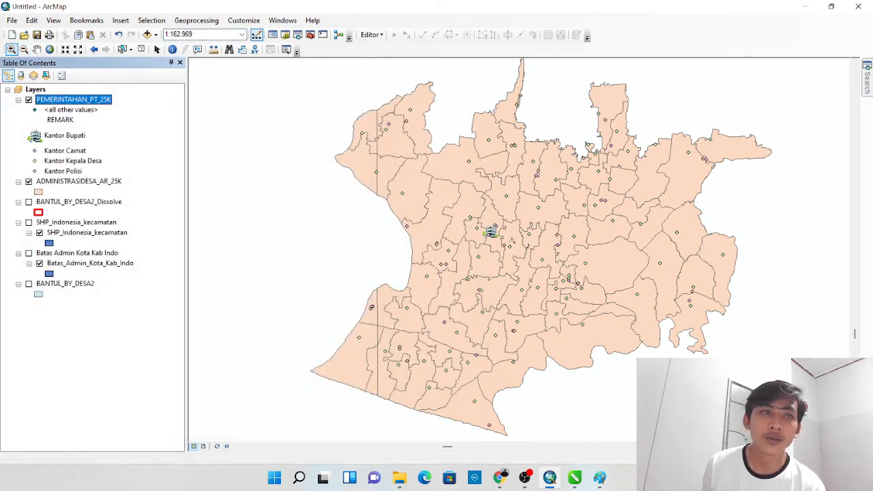
Switch to the layout view with the map zoomed in around the Kantor Bupati point
{"action": "left_click_drag", "start_coordinate": [449, 201], "coordinate": [557, 261]}
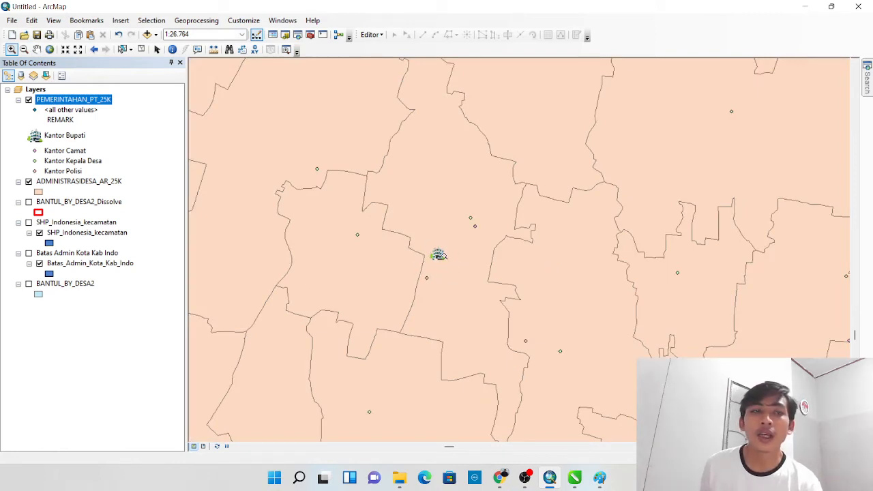
{"action": "left_click", "coordinate": [204, 447]}
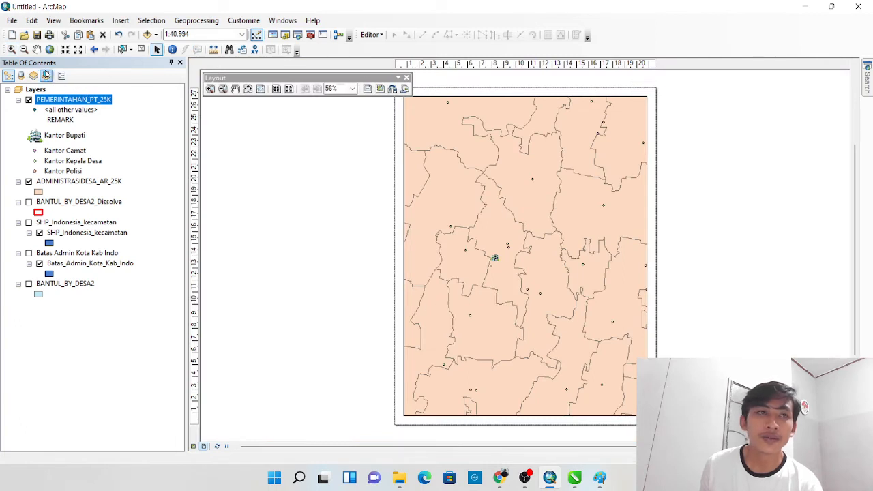
{"action": "left_click", "coordinate": [11, 49]}
{"action": "left_click_drag", "start_coordinate": [471, 237], "coordinate": [567, 293]}
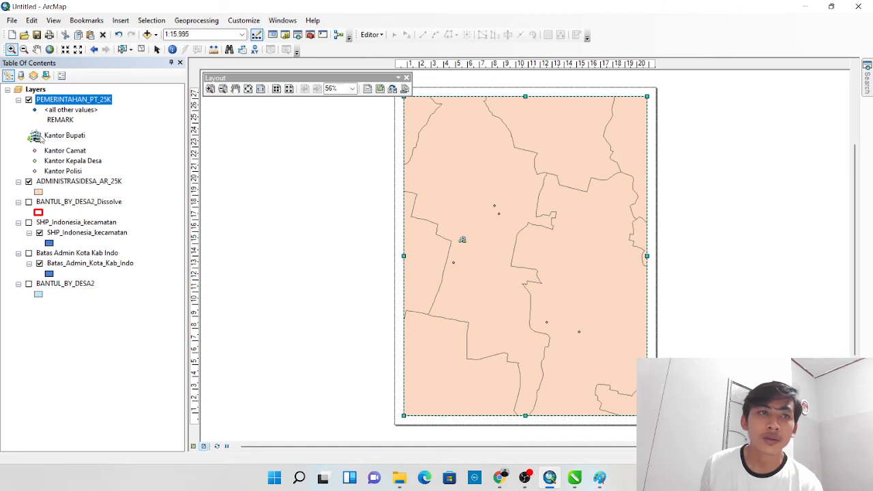
Set the Kantor Bupati picture symbol's size to 48
{"action": "double_click", "coordinate": [36, 137]}
{"action": "left_click", "coordinate": [424, 217]}
{"action": "type", "text": "48,00"}
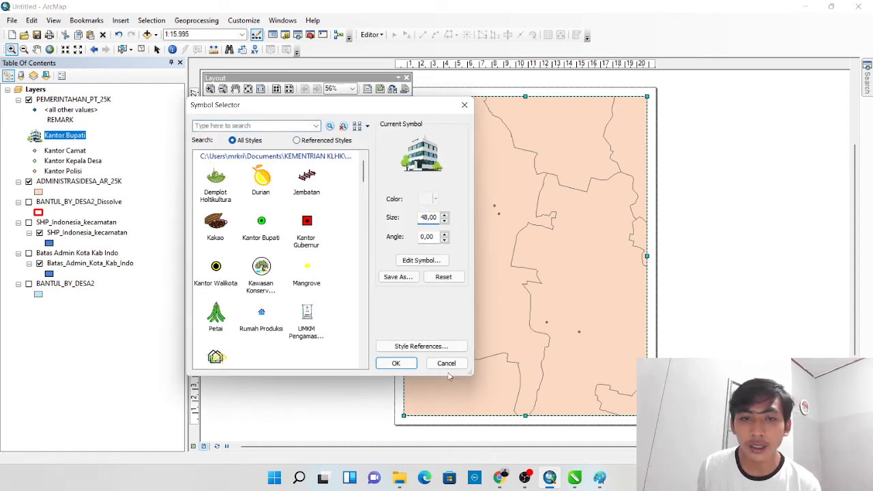
{"action": "left_click", "coordinate": [409, 368]}
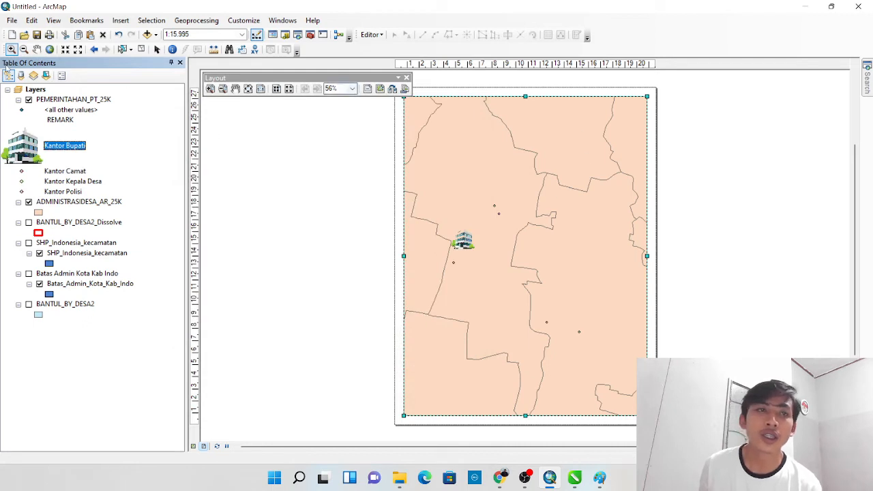
Centre the map on the Kantor Bupati symbol and magnify the layout page around it to inspect the picture marker
{"action": "left_click", "coordinate": [37, 49]}
{"action": "left_click_drag", "start_coordinate": [505, 237], "coordinate": [567, 244]}
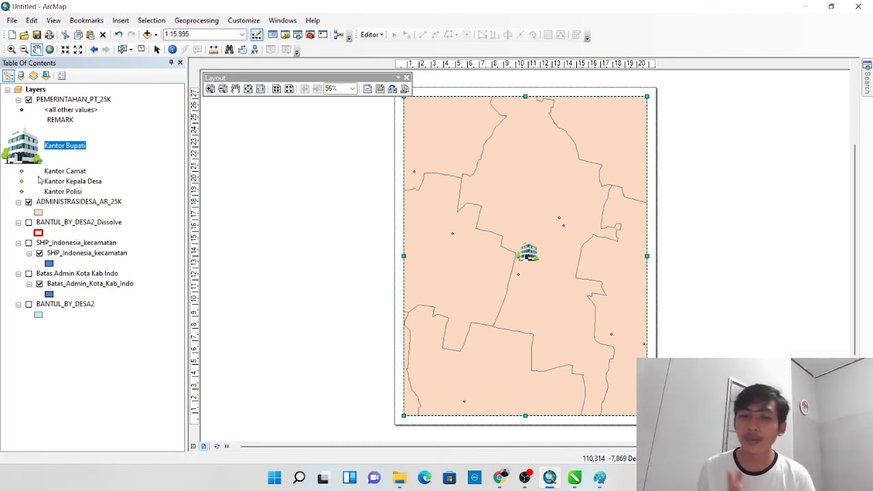
{"action": "left_click", "coordinate": [210, 88]}
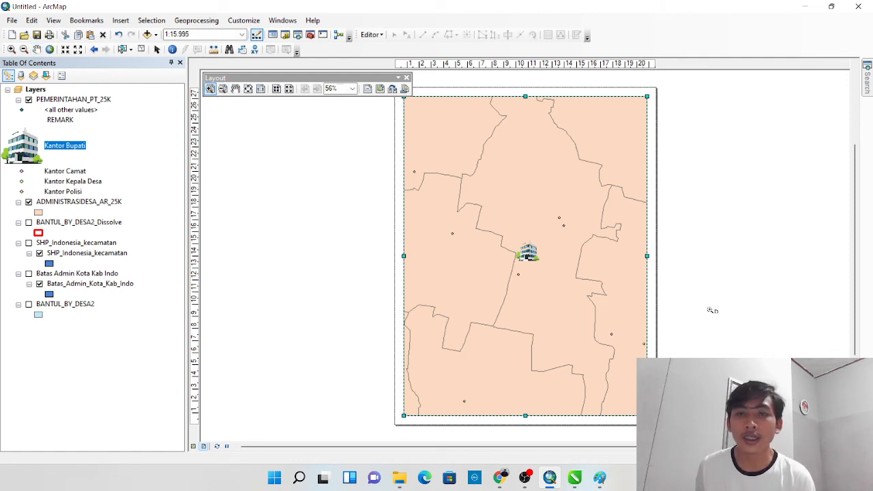
{"action": "left_click_drag", "start_coordinate": [712, 316], "coordinate": [352, 178]}
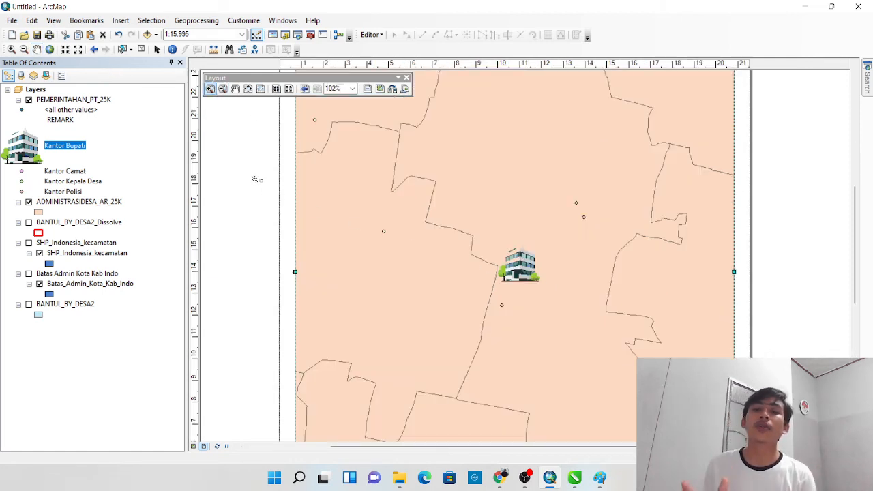